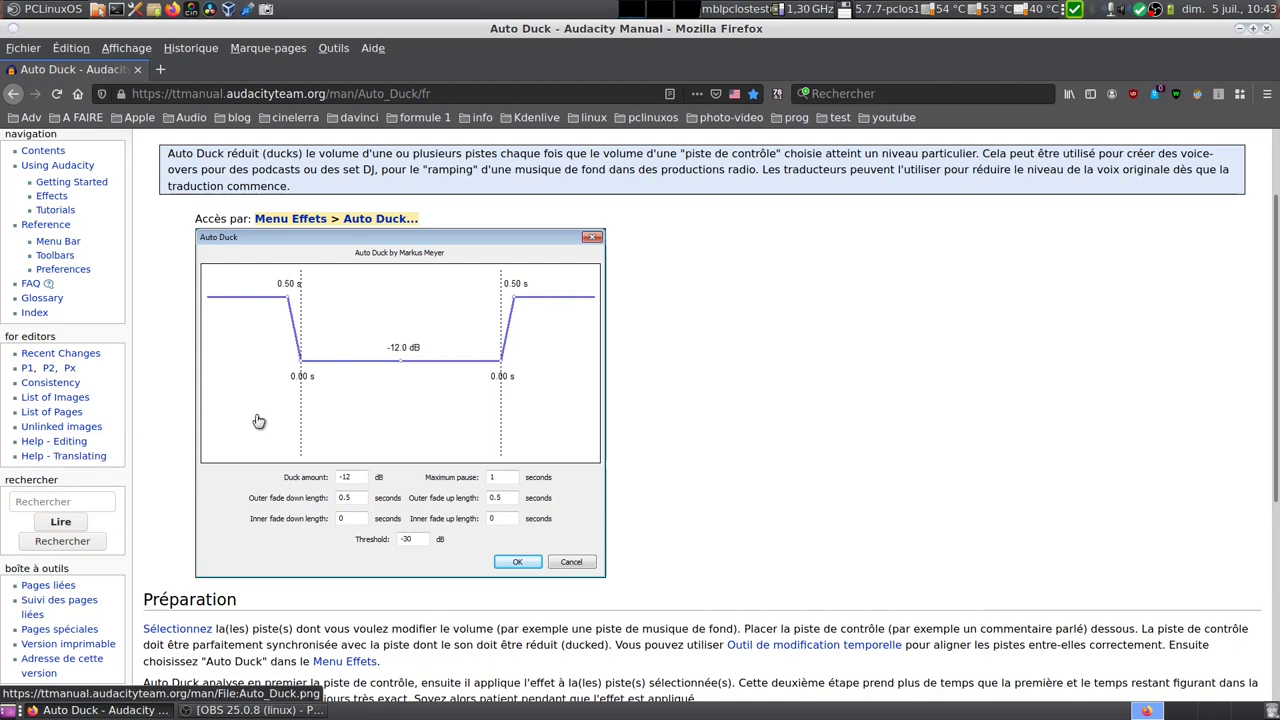
Read the preparation, graph and parameter sections of the Auto Duck manual page.
scroll(666, 457, down, 5)
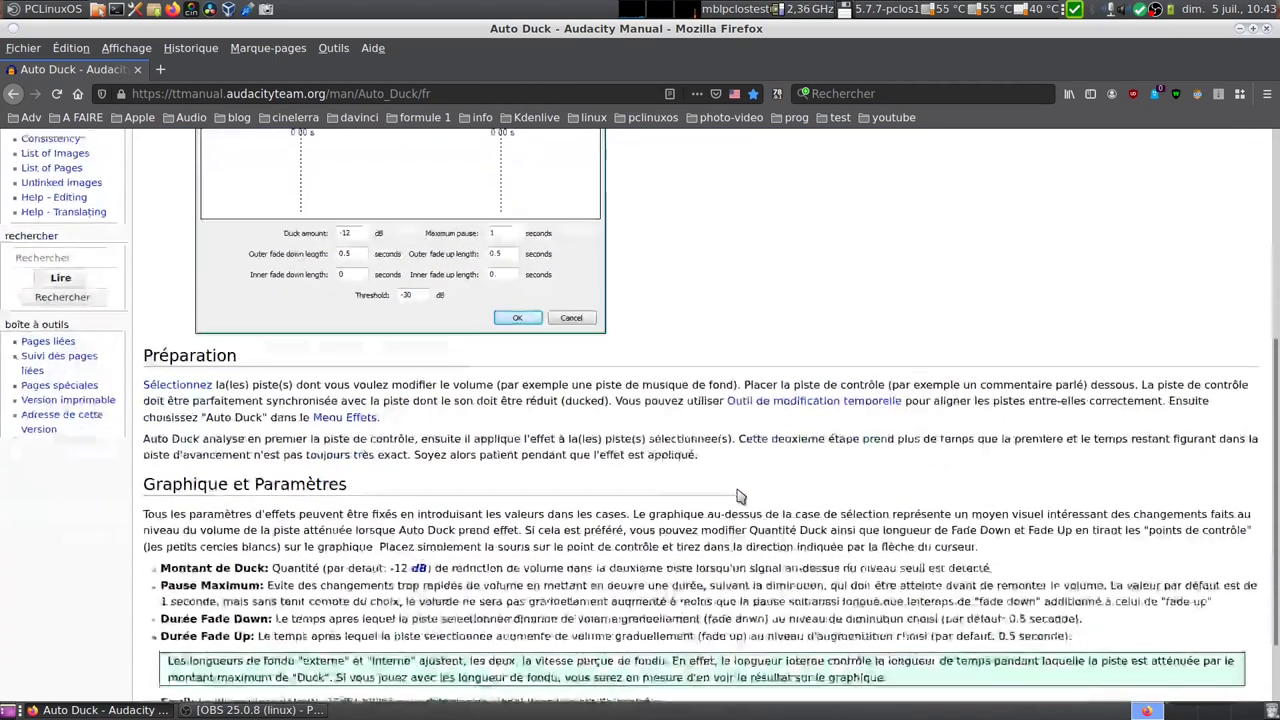
scroll(338, 532, up, 2)
scroll(338, 532, down, 2)
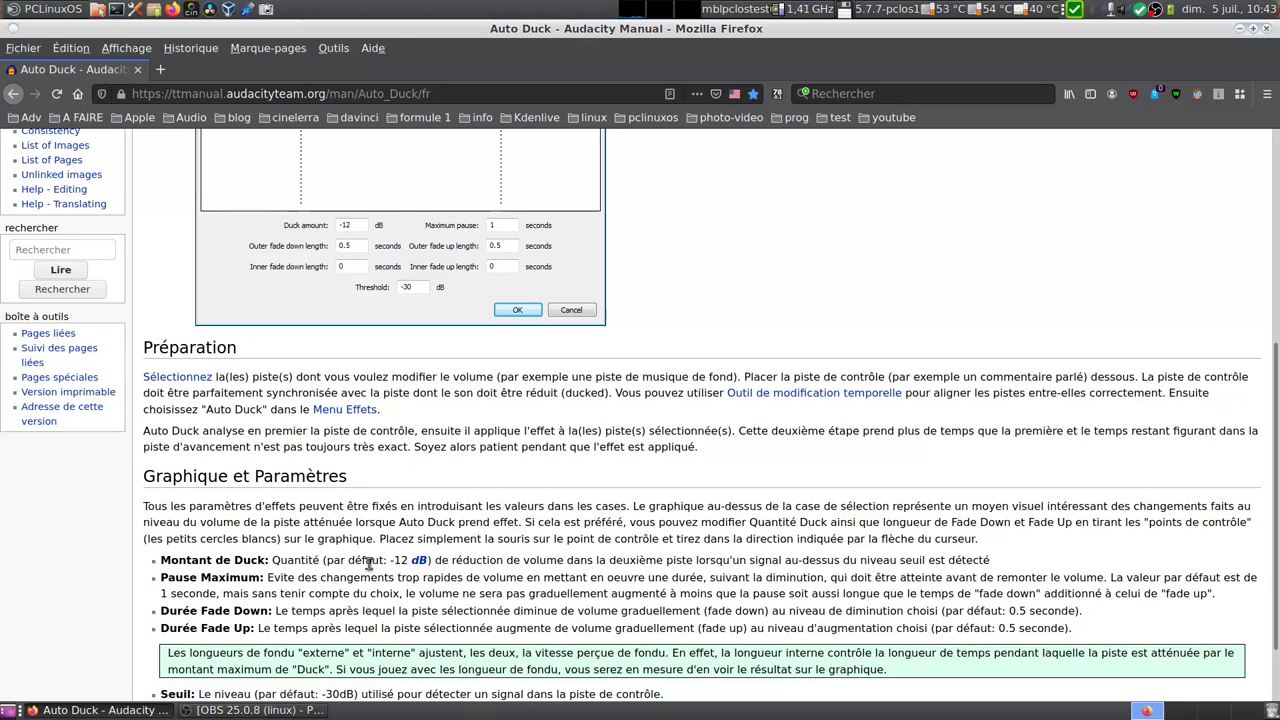
scroll(373, 563, up, 5)
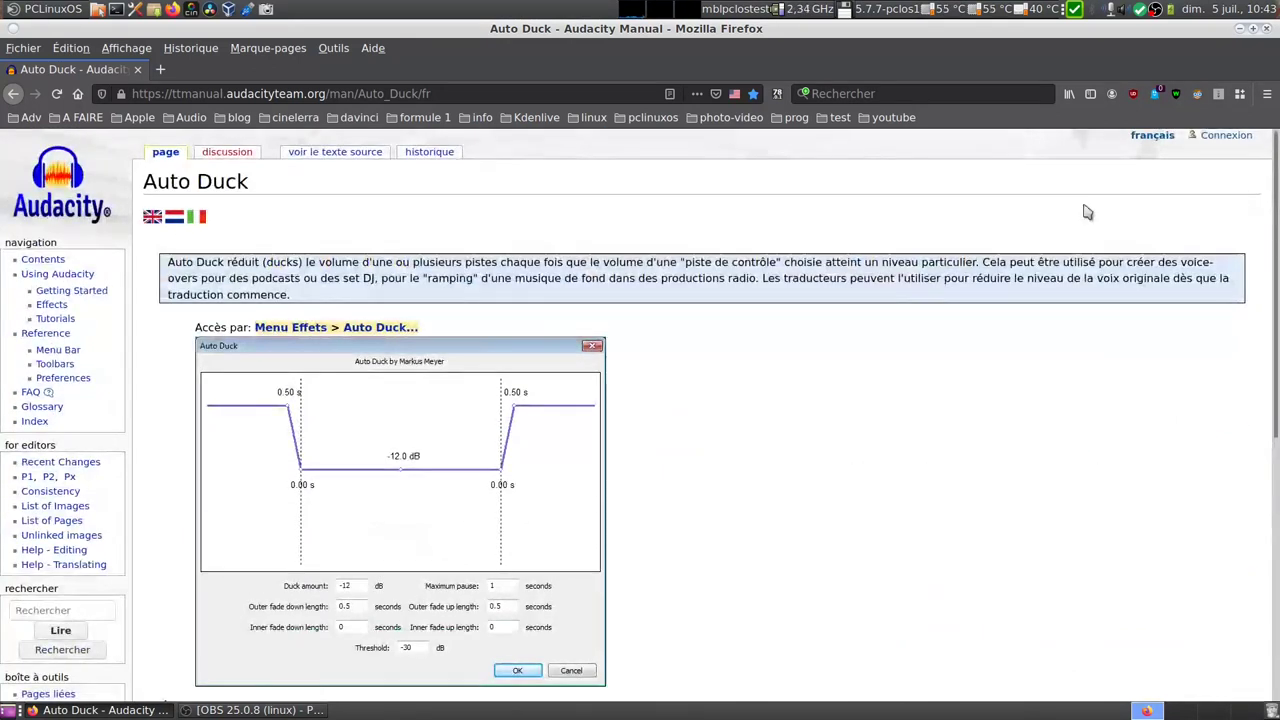
Minimize the browser, launch Audacity and dismiss its welcome message.
click(1238, 32)
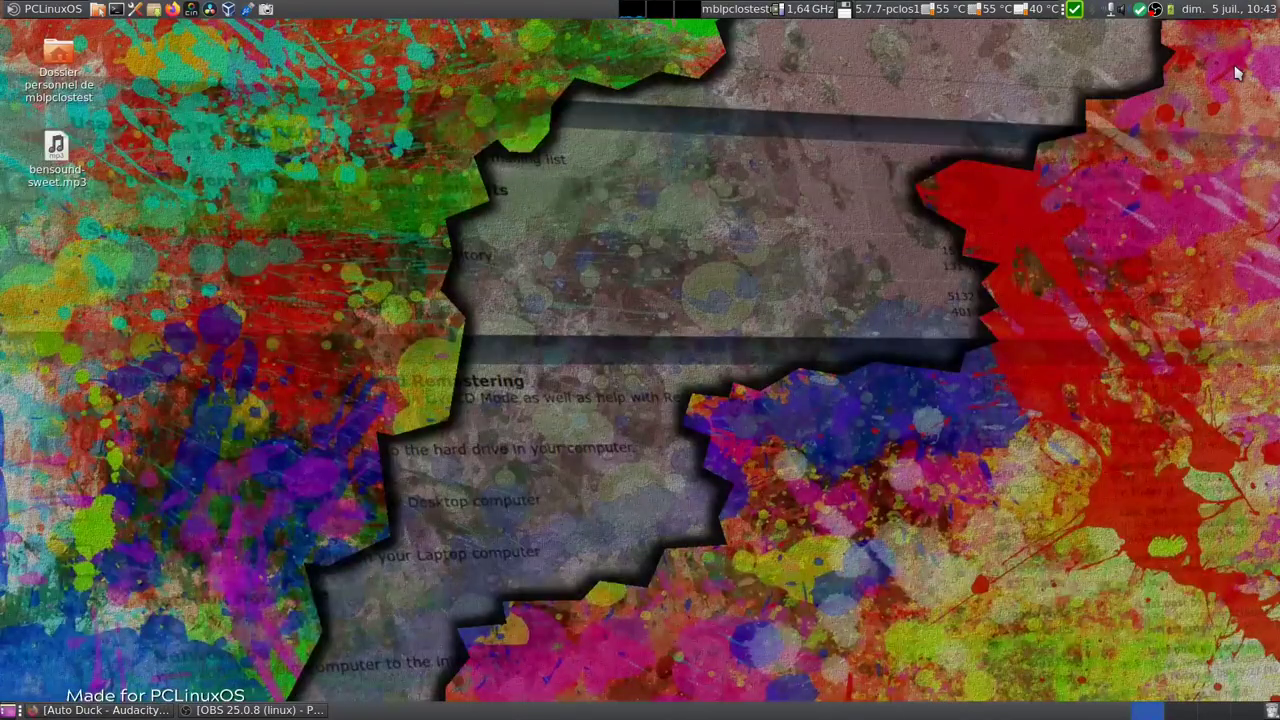
key(super)
text(aud)
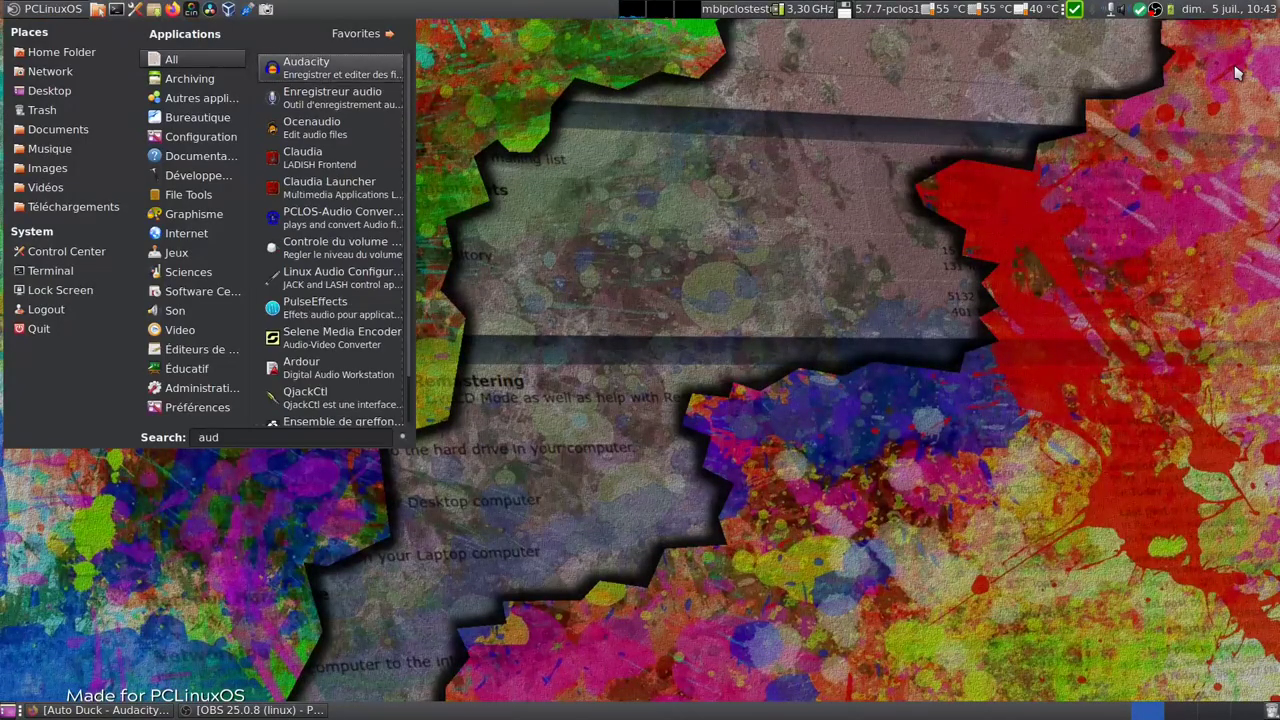
key(Return)
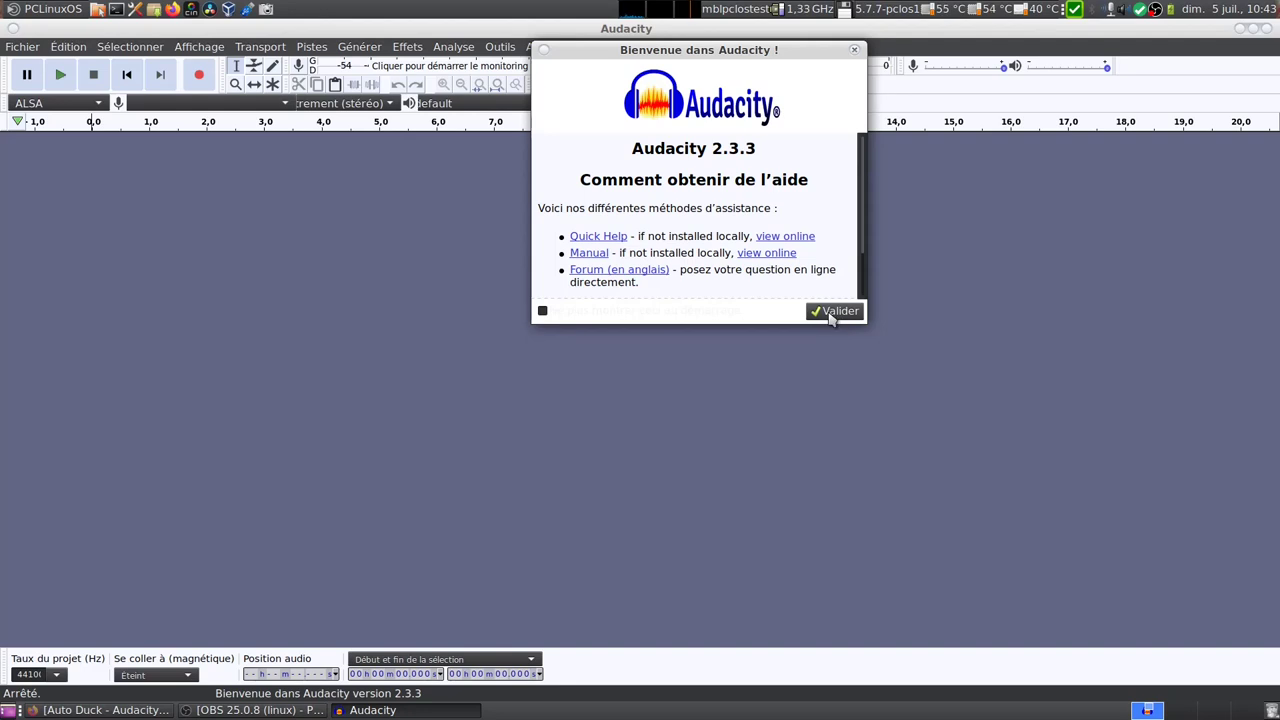
click(829, 314)
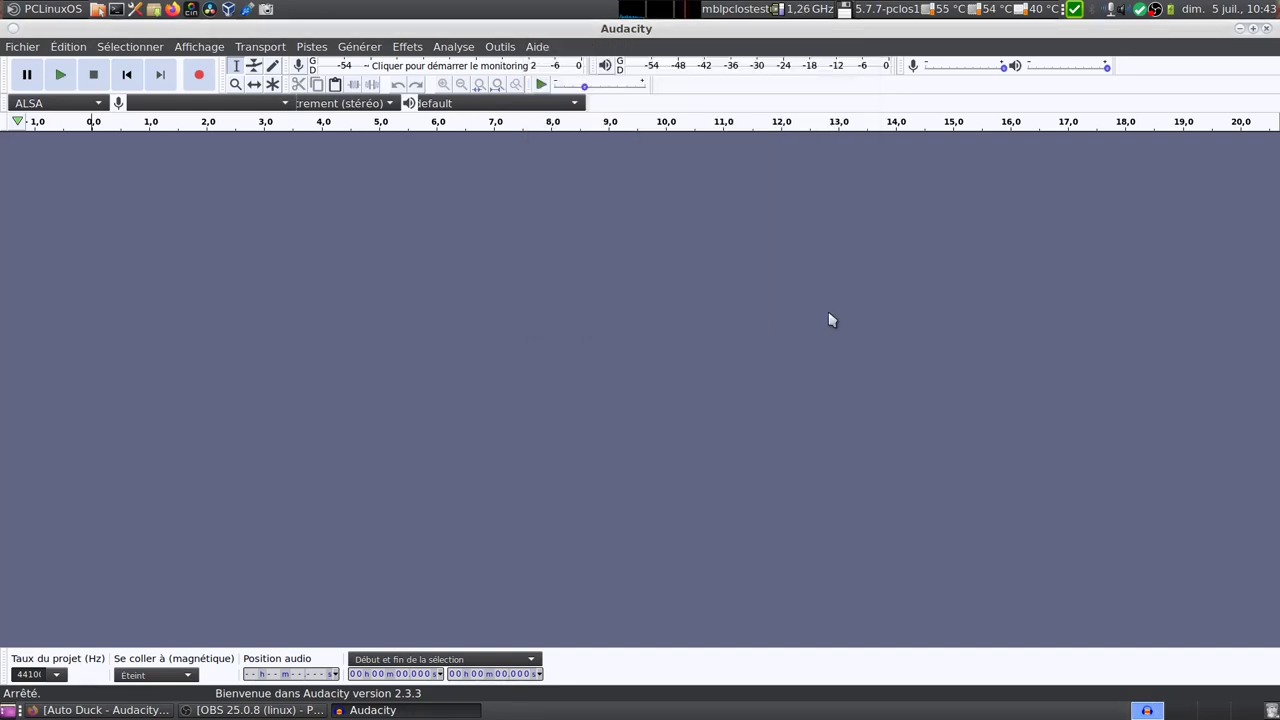
click(405, 47)
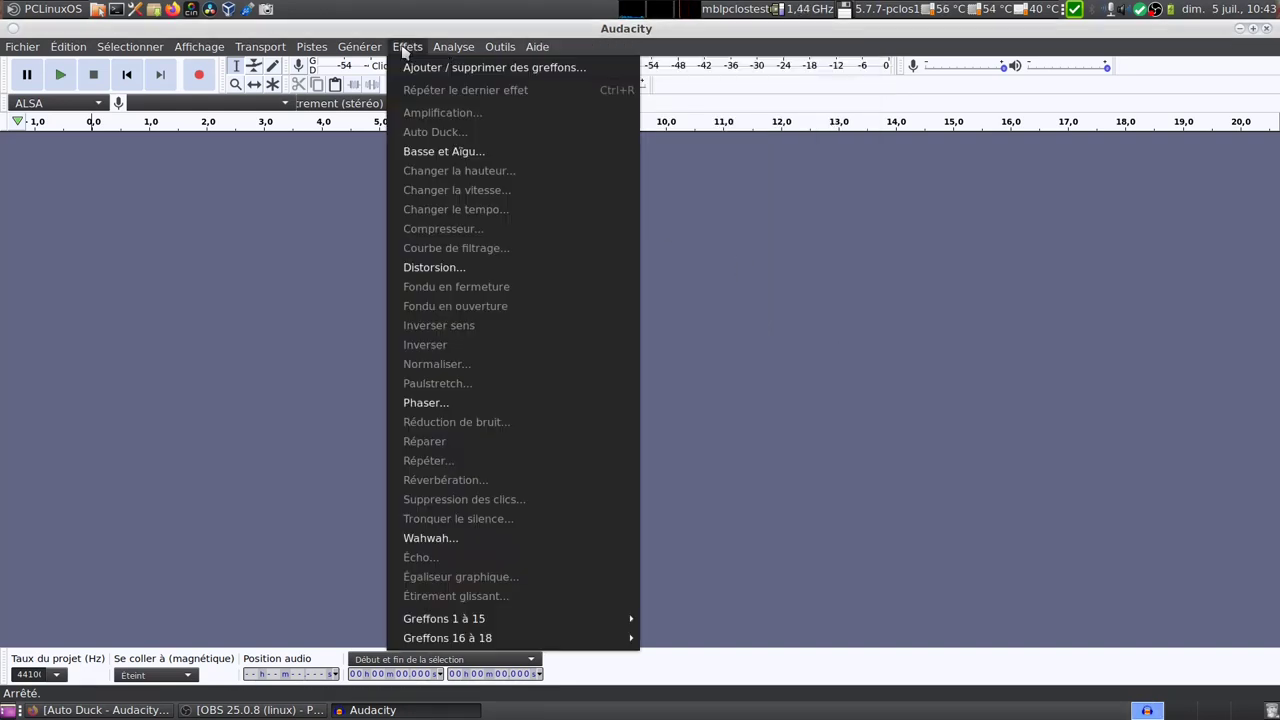
click(209, 220)
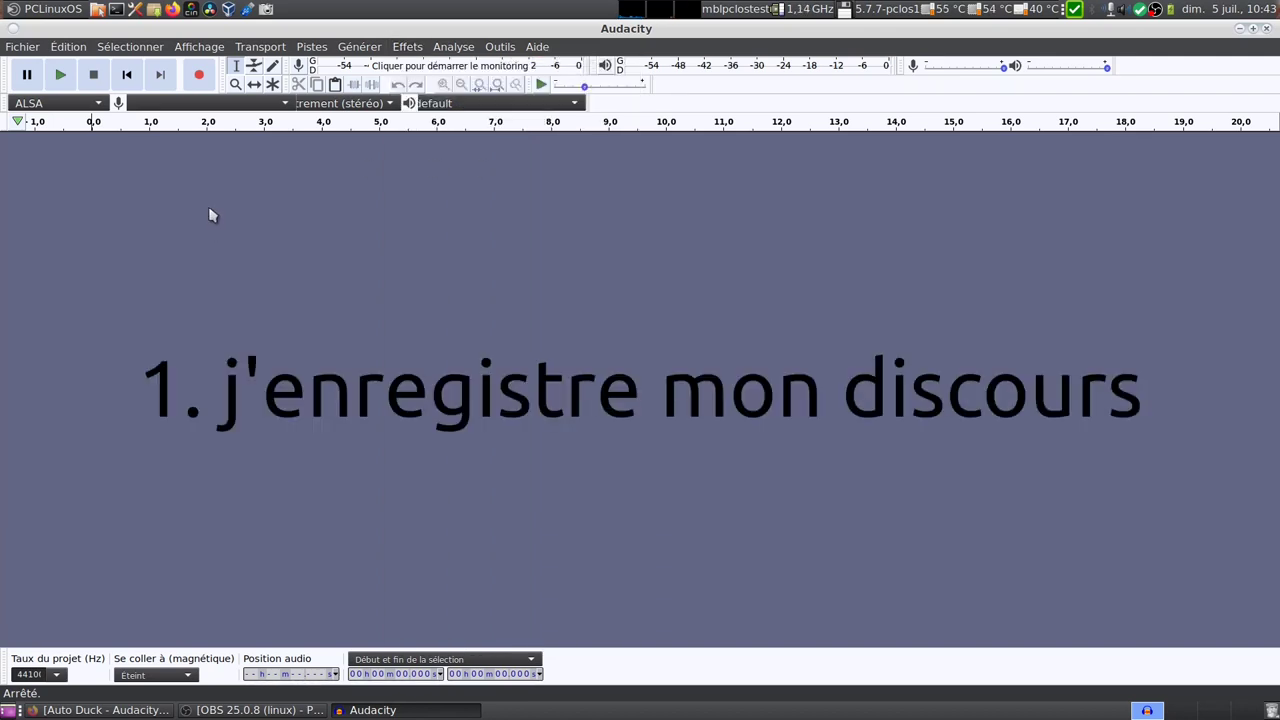
Record a spoken voice track of about 18 seconds and play back its beginning.
click(200, 78)
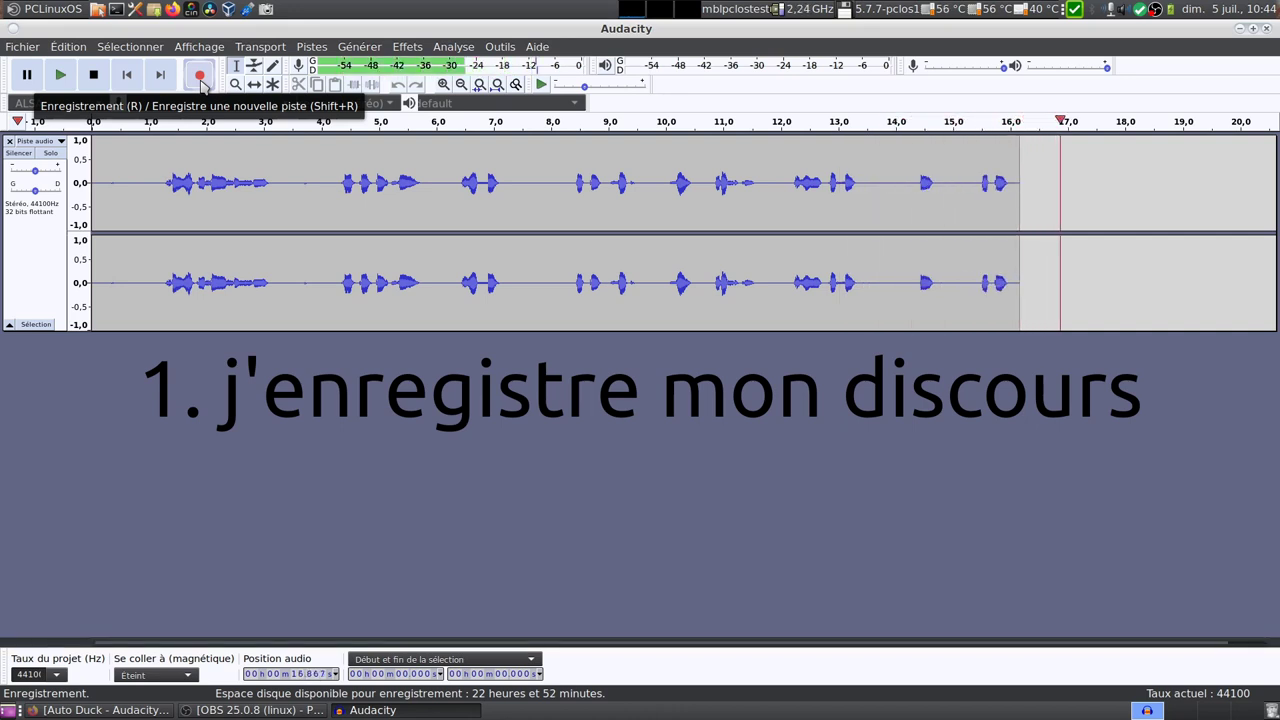
click(95, 77)
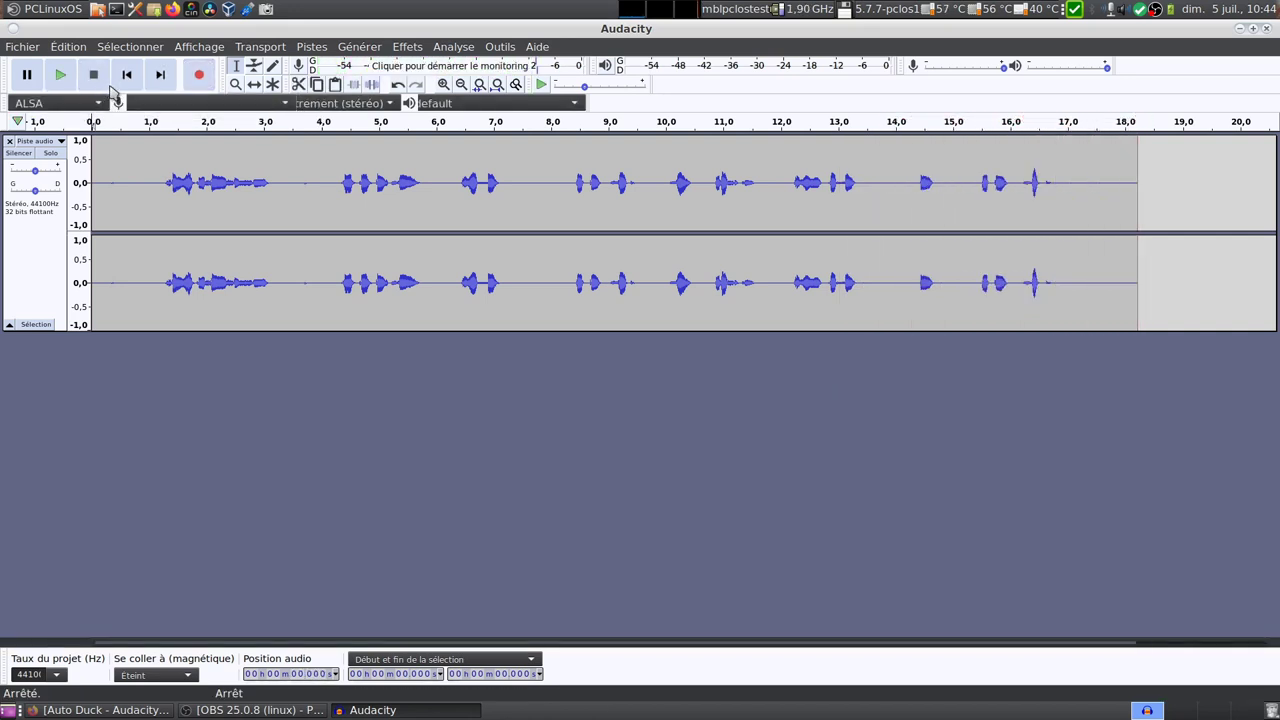
click(60, 78)
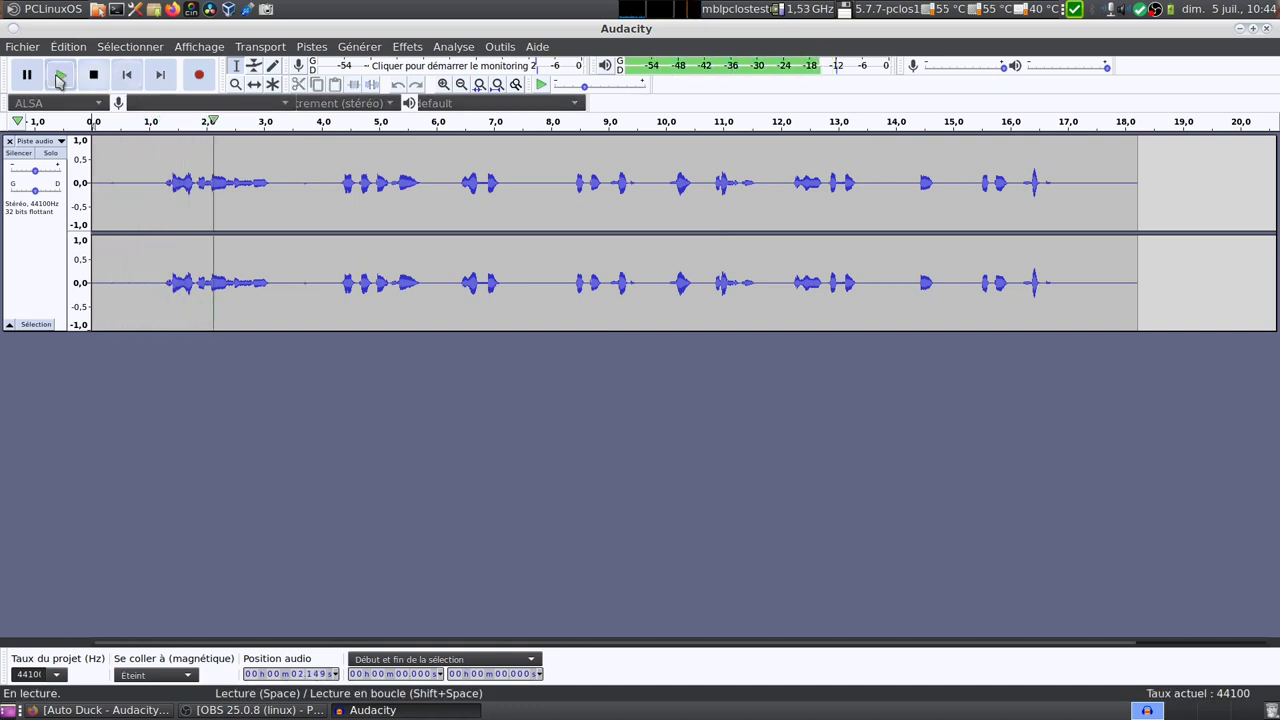
click(86, 80)
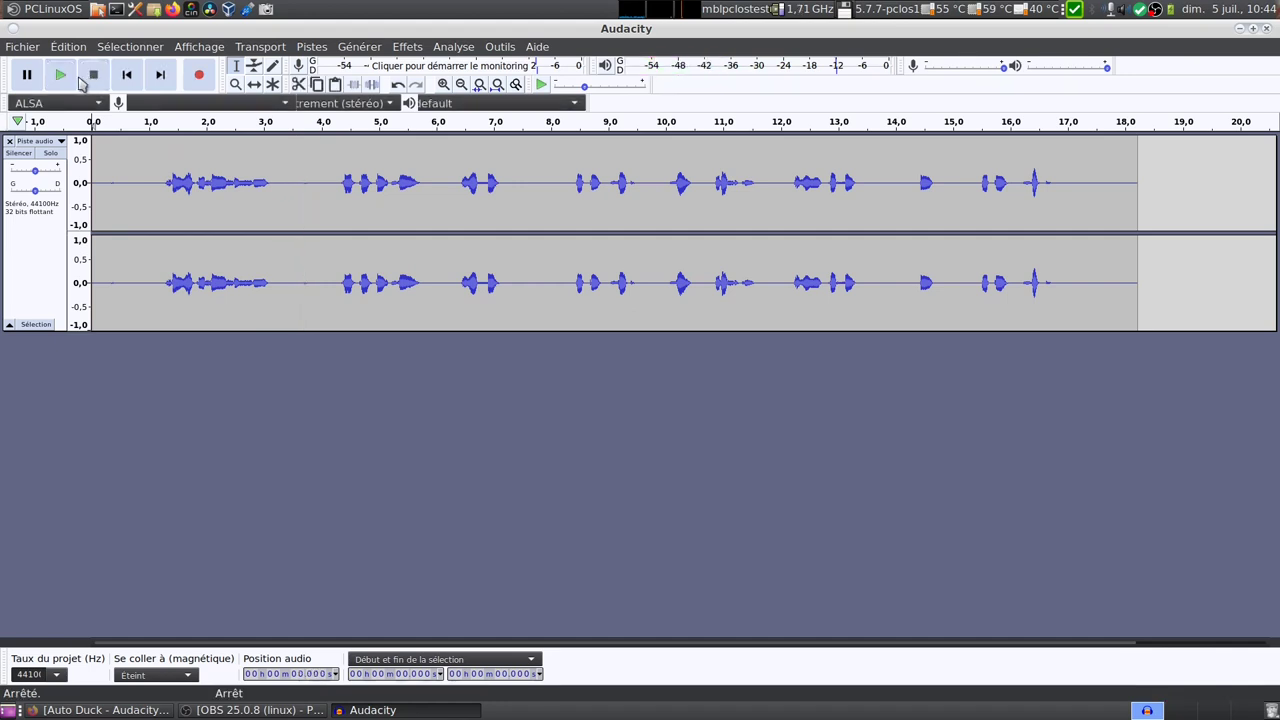
Import bensound-sweet.mp3 from the desktop into the project and move its track above the voice track.
mouse_move(692, 42)
mouse_down()
mouse_move(702, 59)
mouse_move(716, 48)
mouse_up()
drag(55, 150, 442, 396)
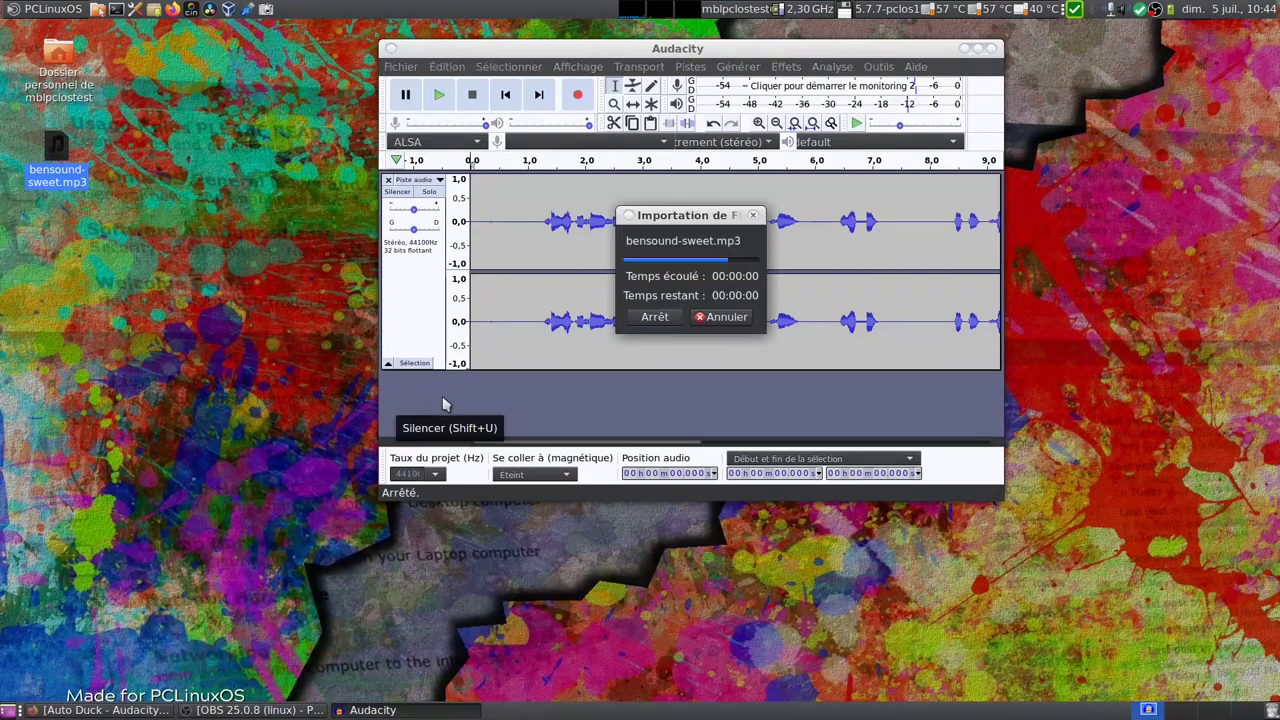
click(978, 49)
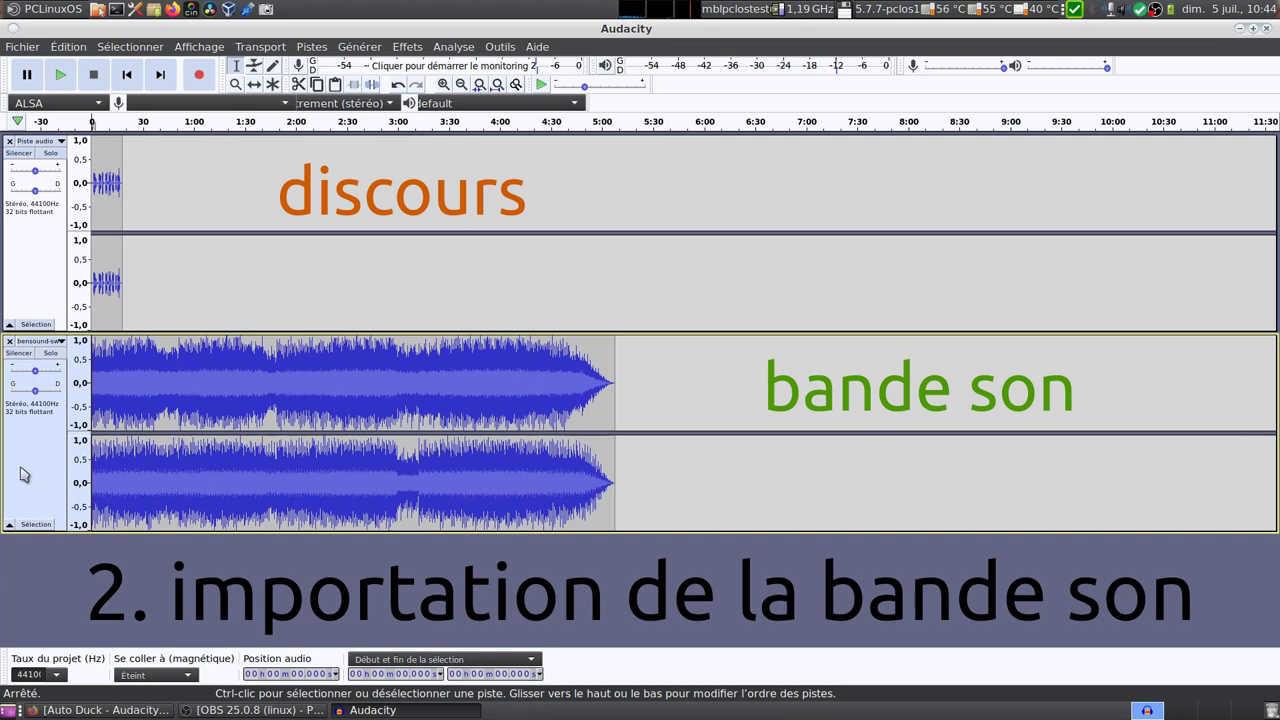
drag(23, 474, 20, 441)
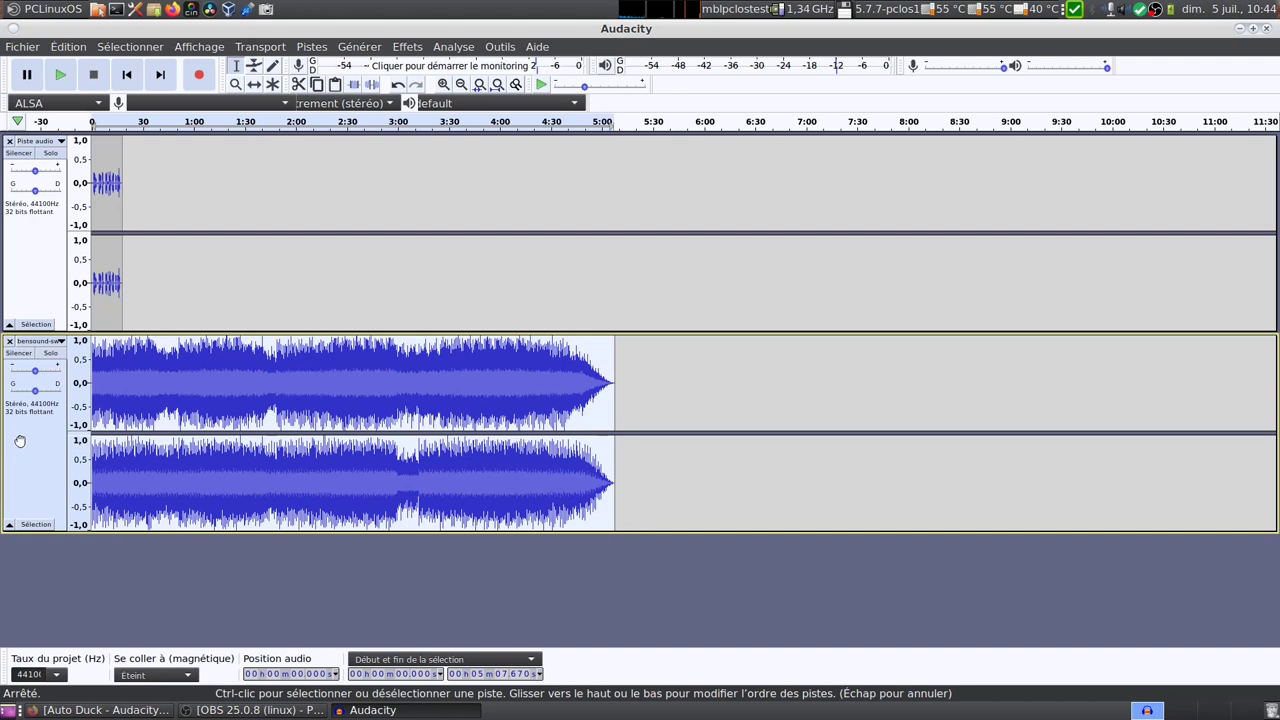
drag(42, 258, 34, 223)
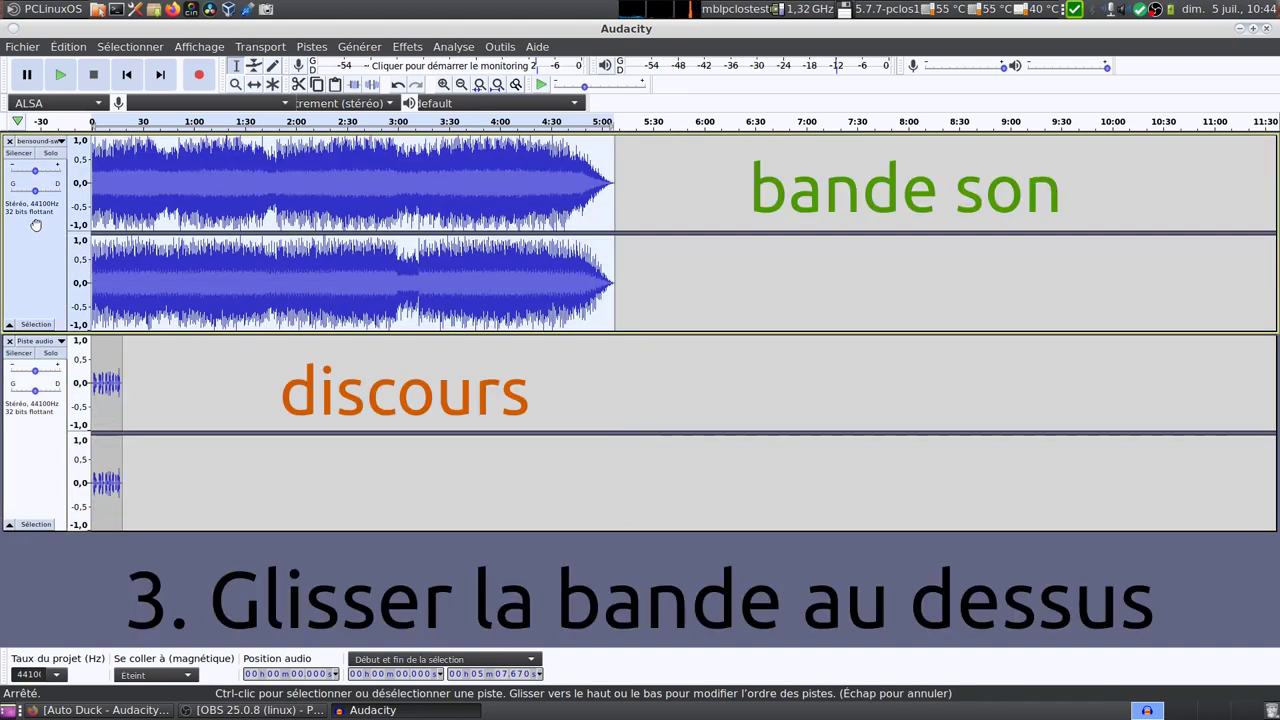
Delete the part of the music track that extends past the end of the voice recording, from 18.212 s onward.
drag(123, 250, 614, 244)
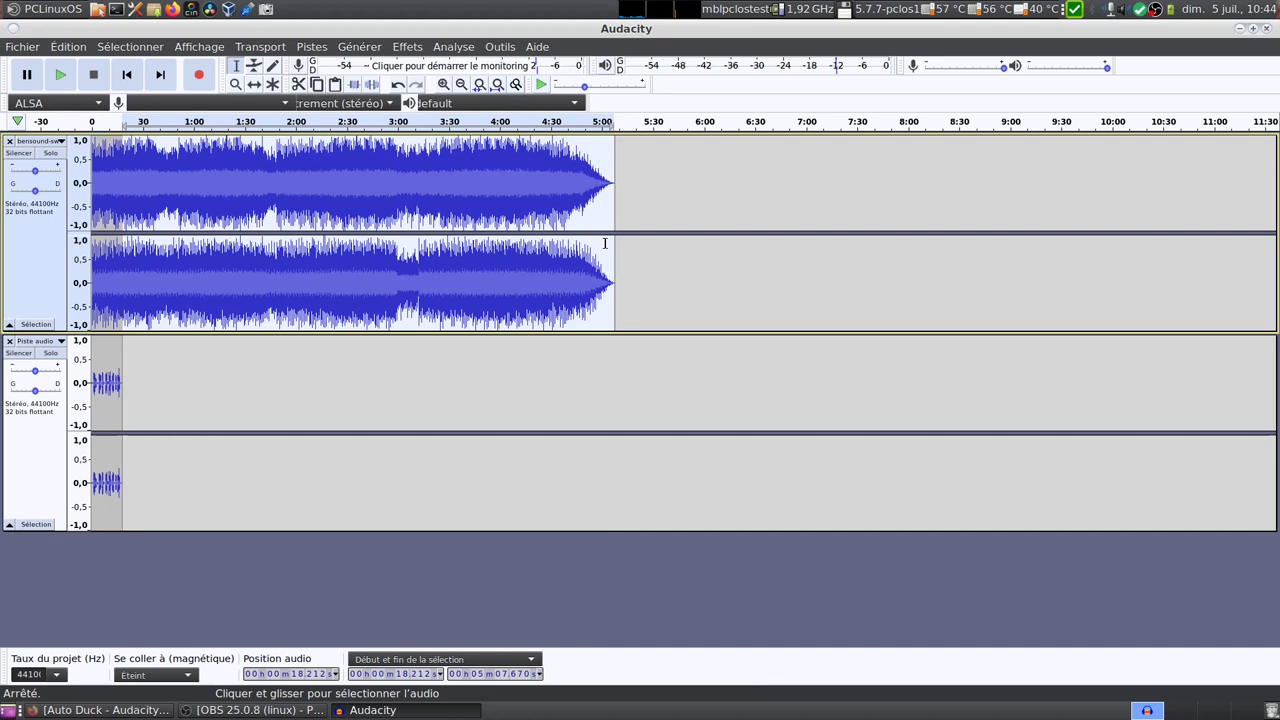
key(Delete)
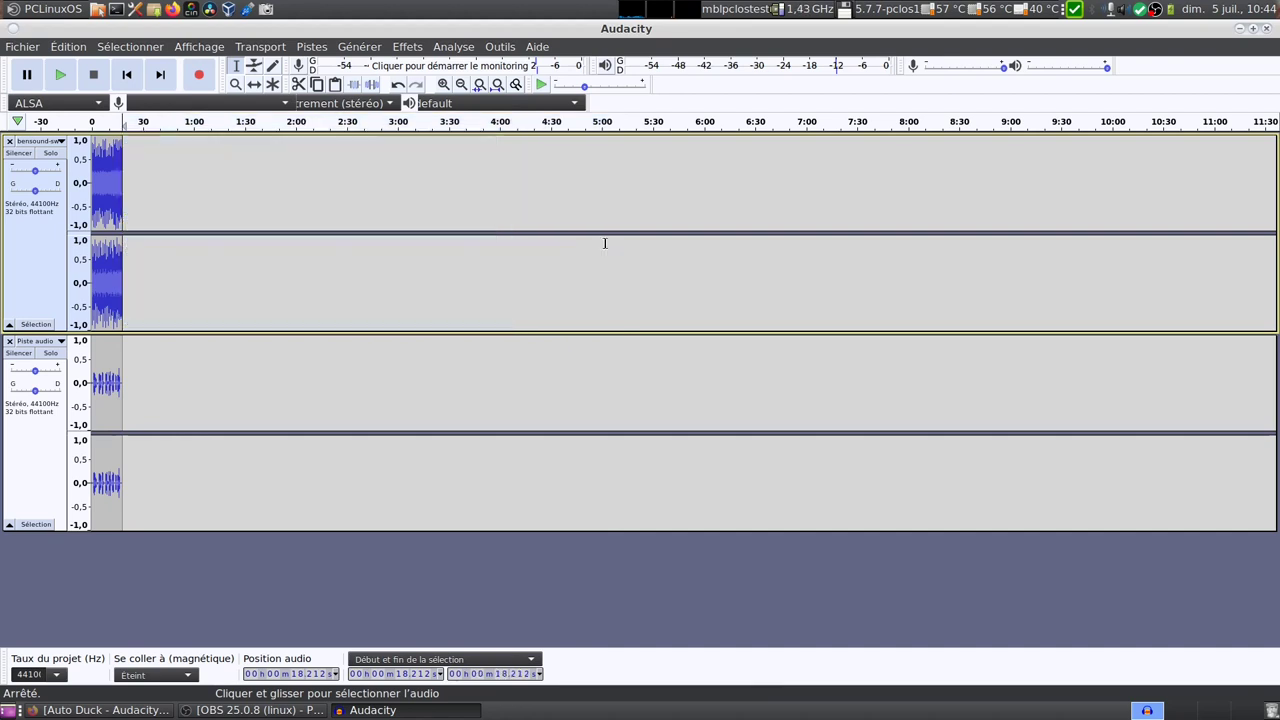
click(500, 85)
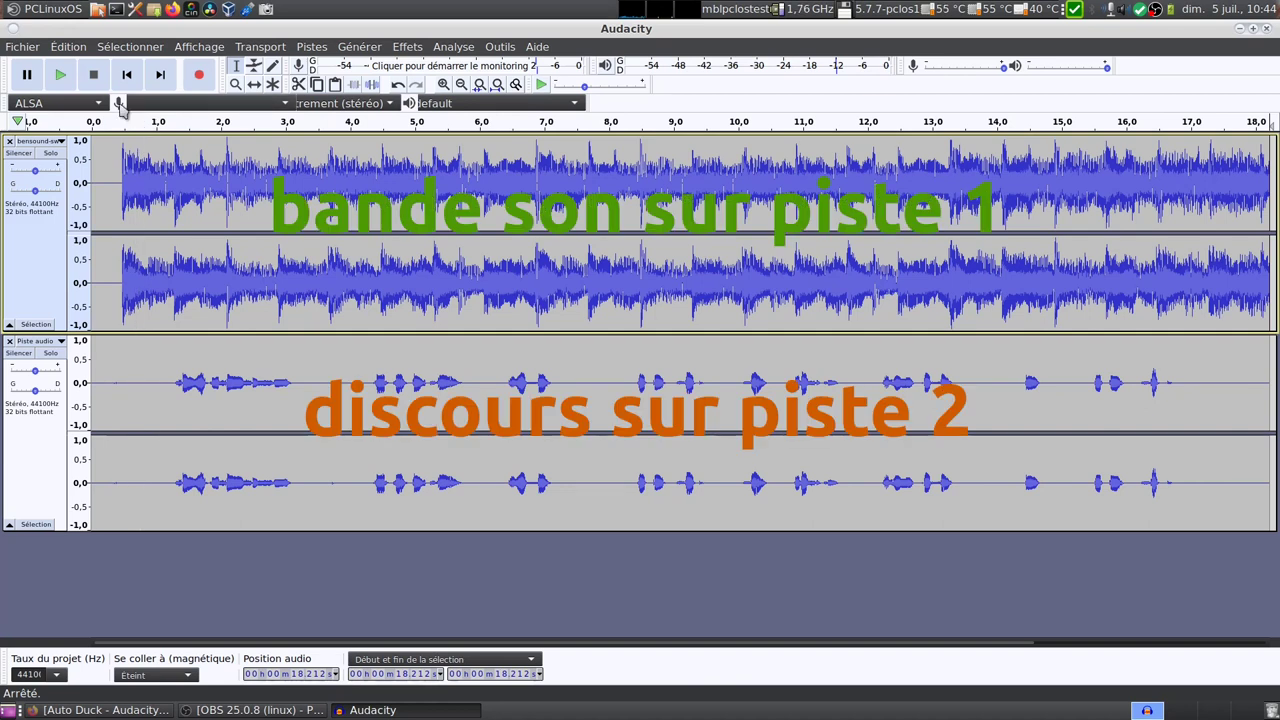
Play the music and voice tracks together from the start to check their relative volume.
click(125, 75)
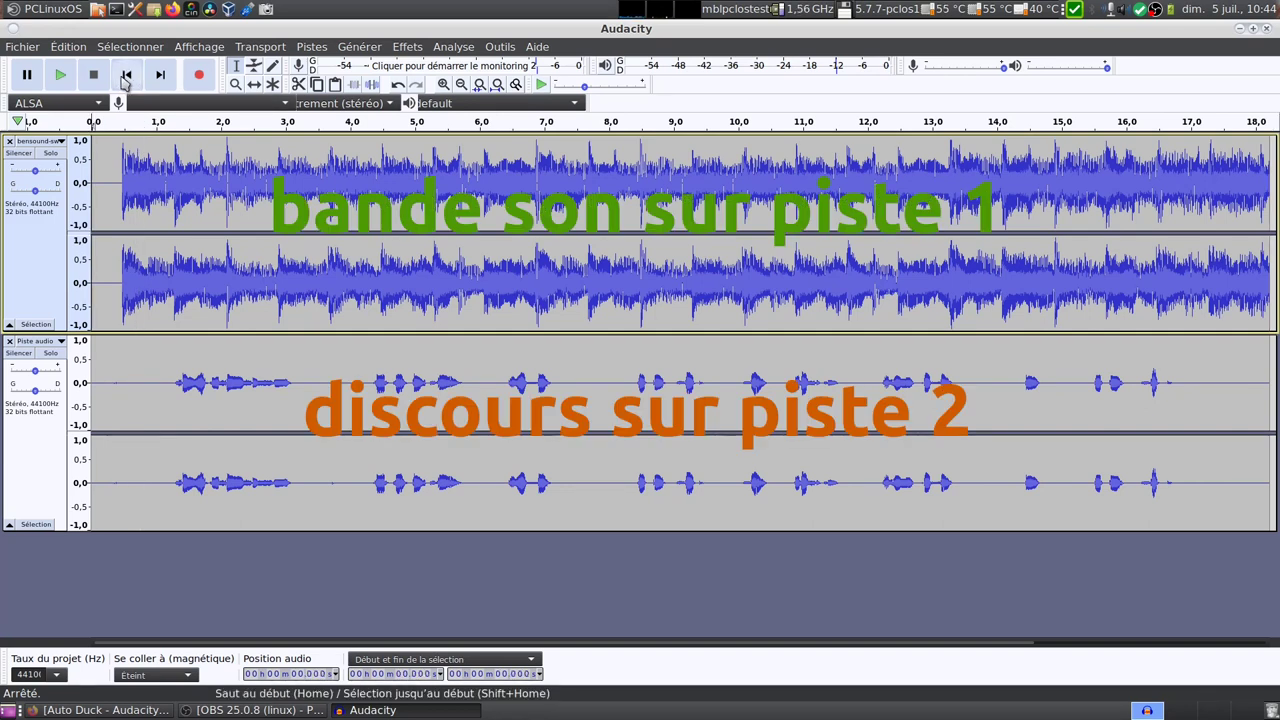
click(60, 75)
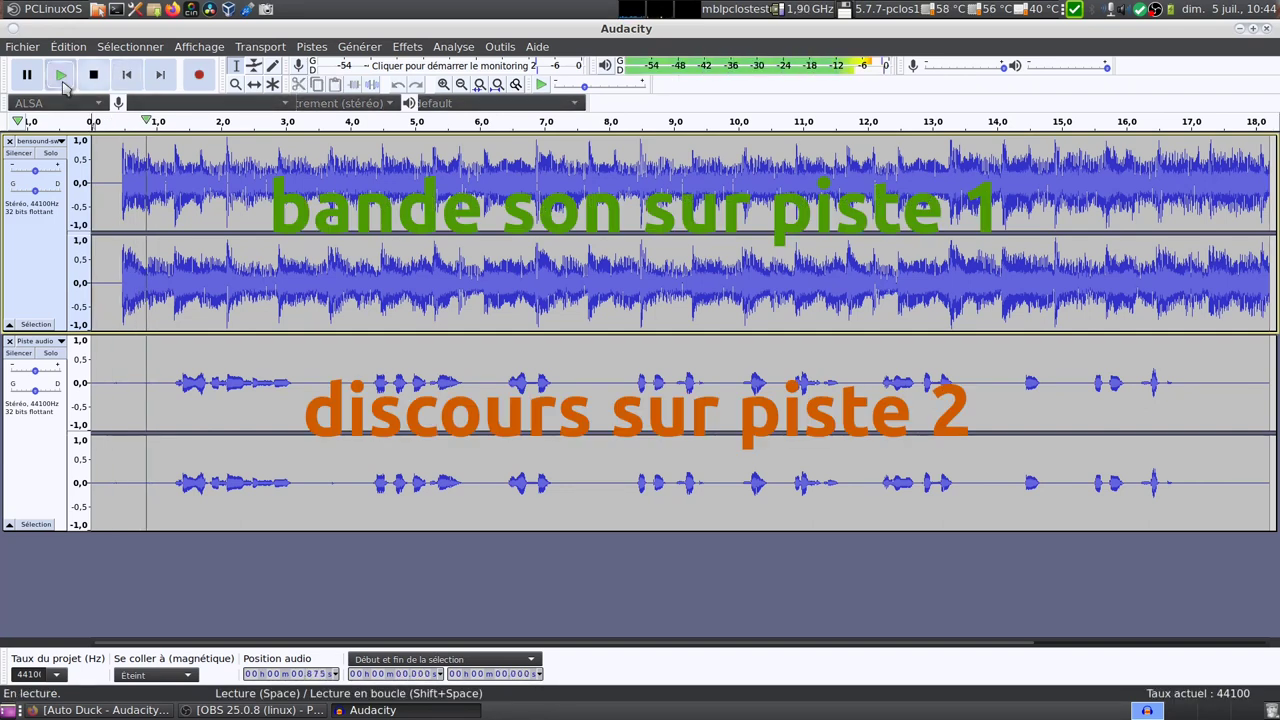
click(92, 78)
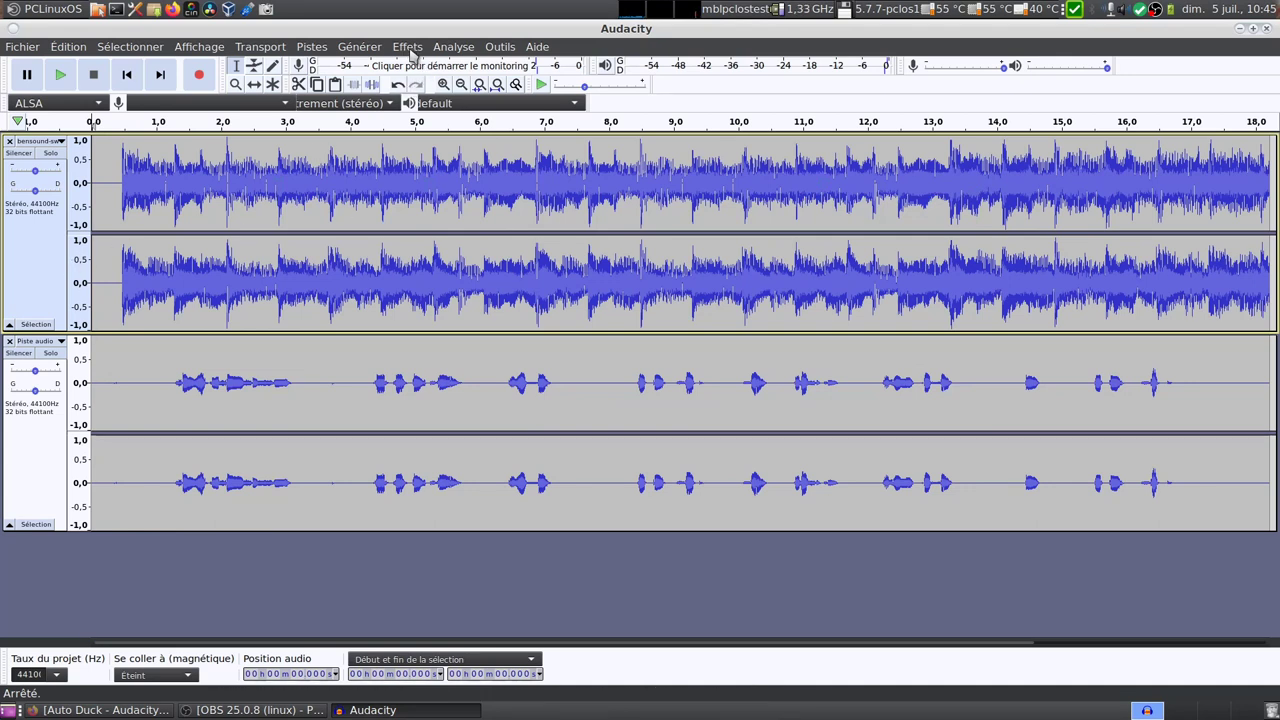
click(408, 48)
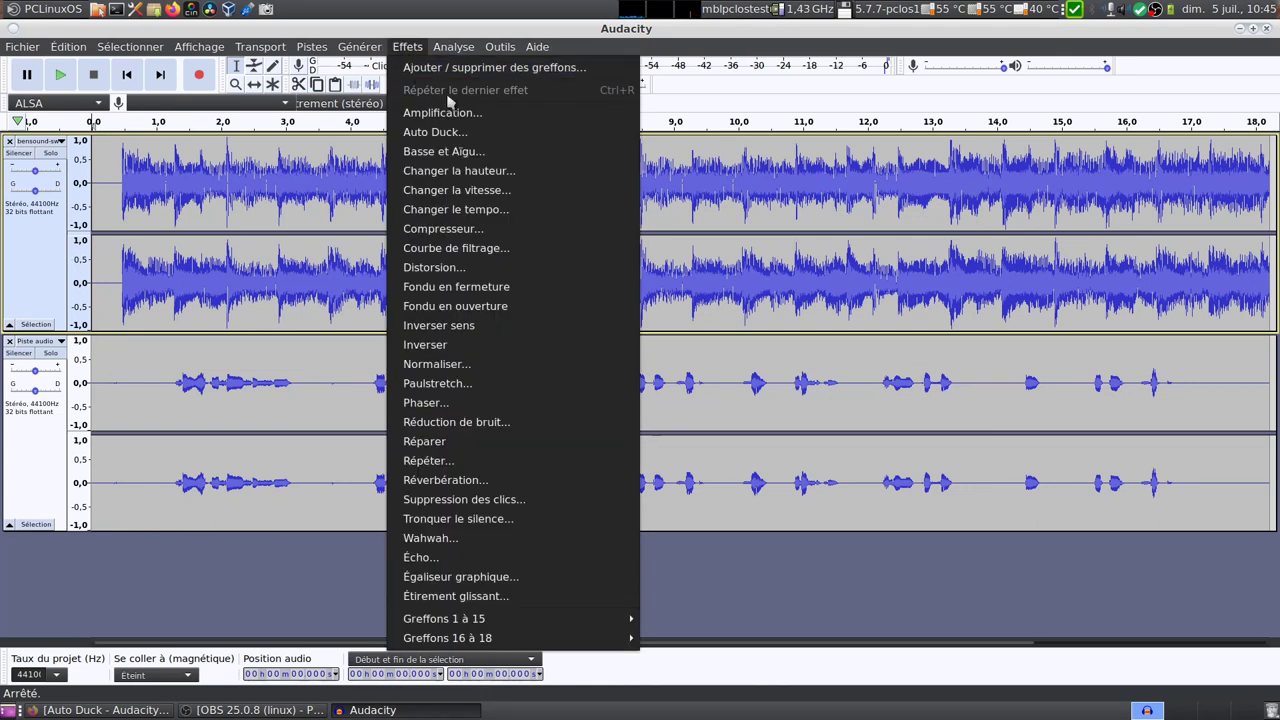
click(430, 117)
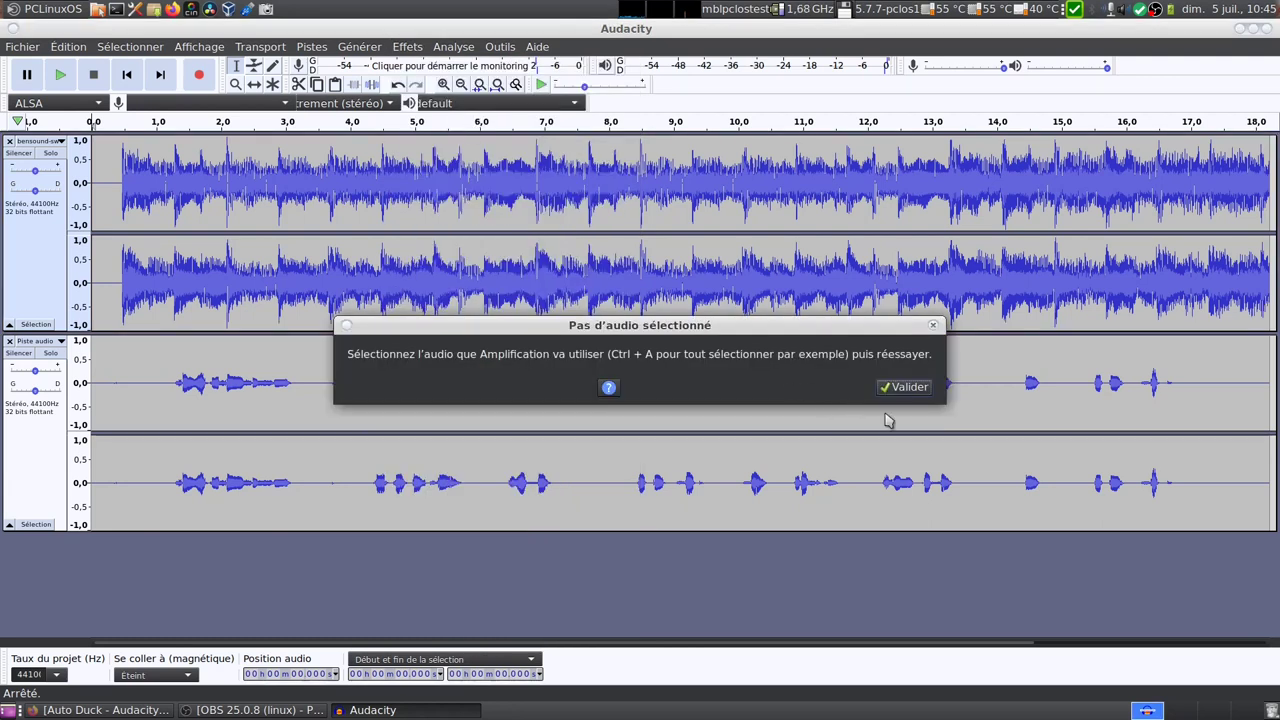
click(903, 387)
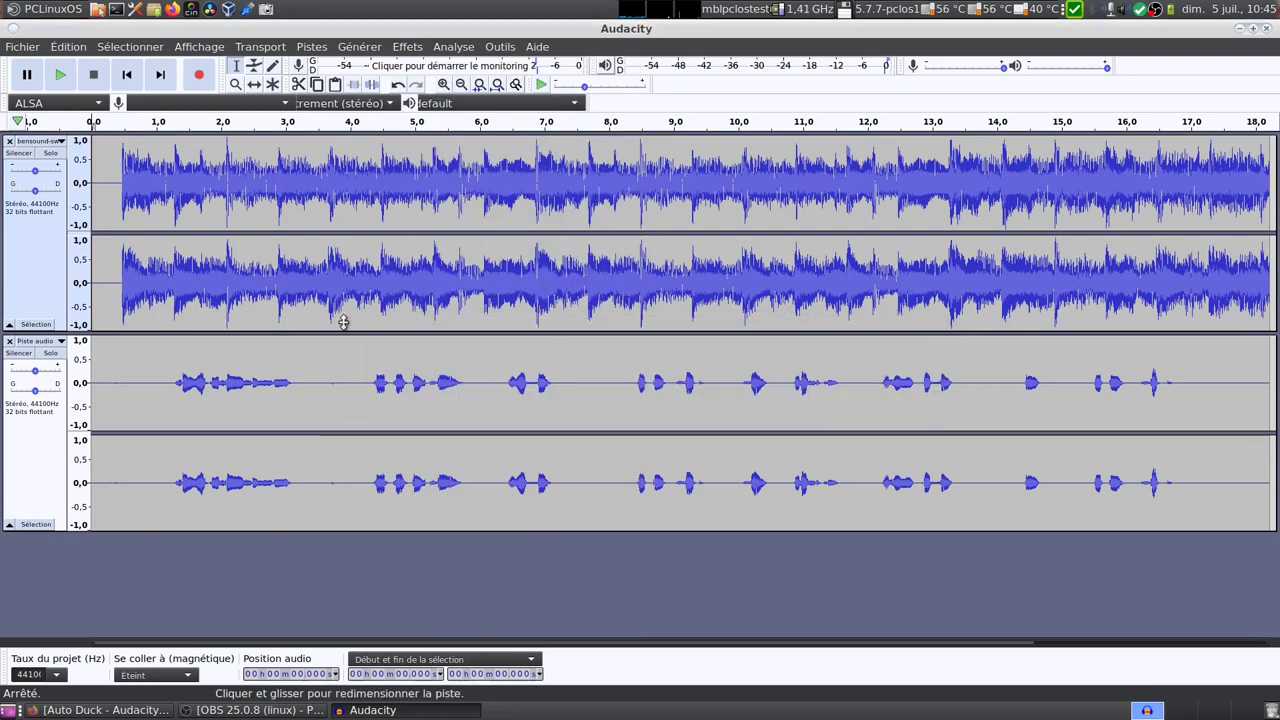
Lower the volume of the whole music track with an Amplification of -10.1 dB.
click(55, 270)
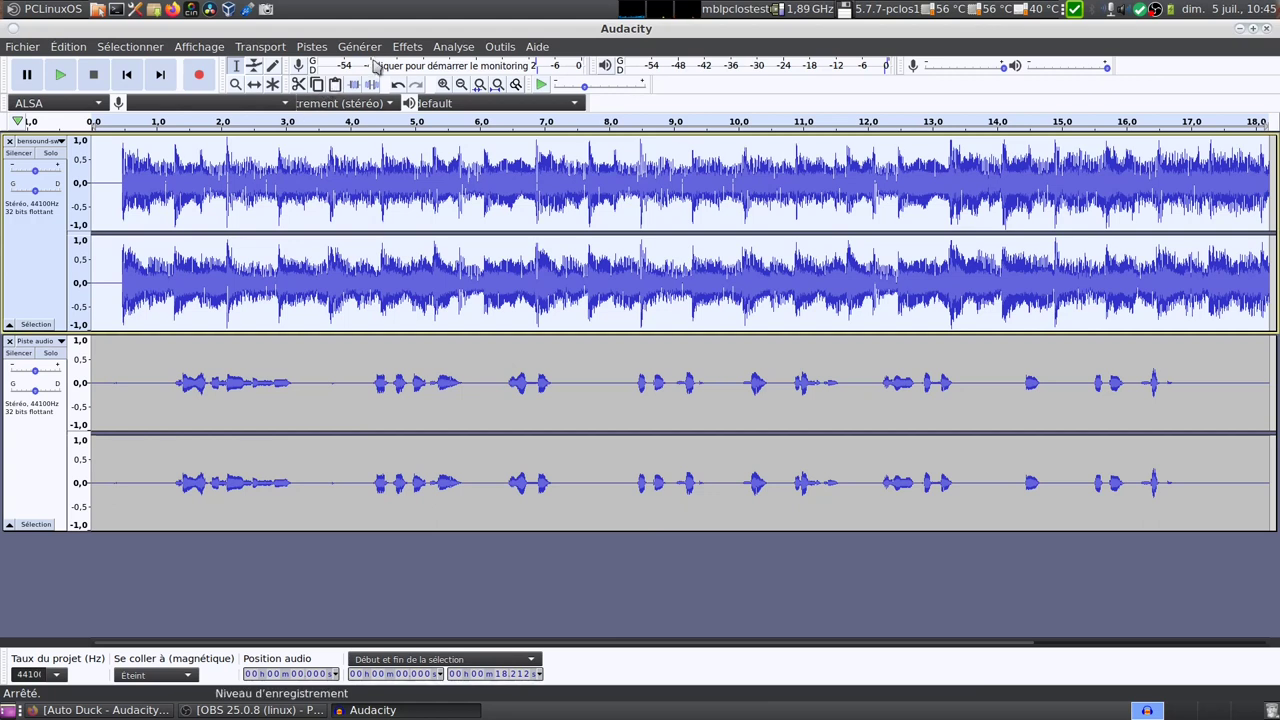
click(404, 47)
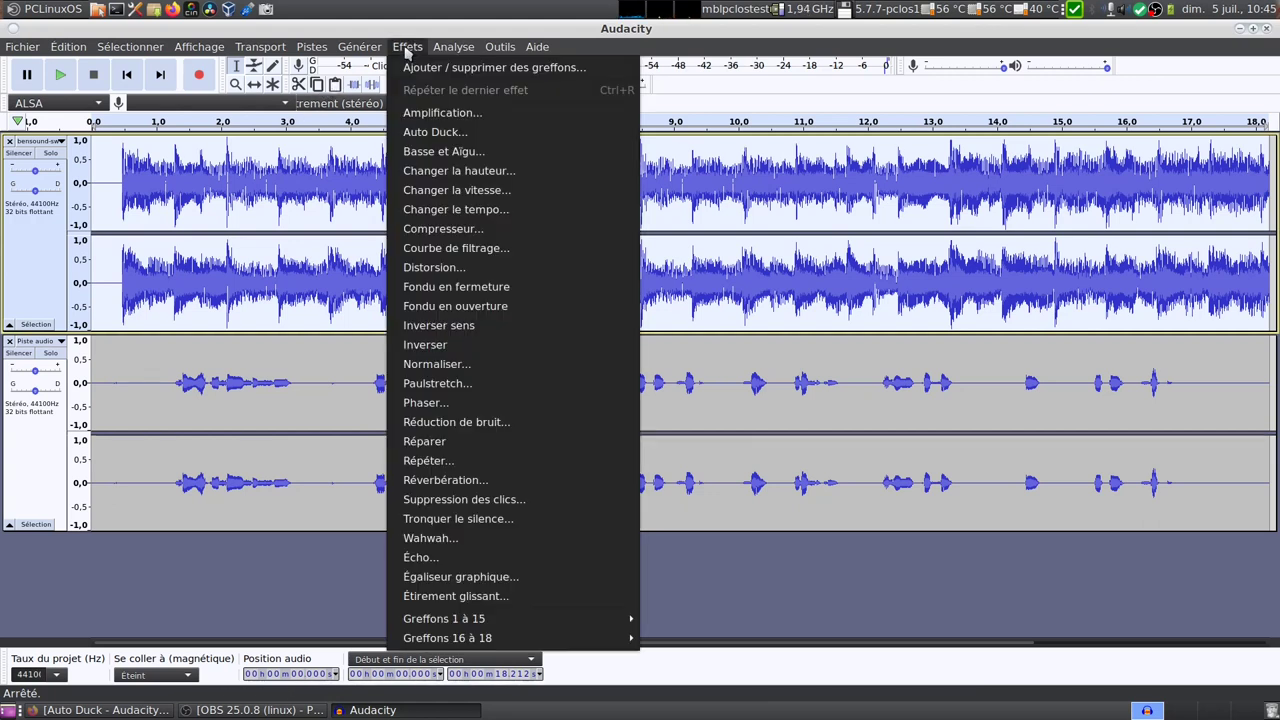
click(457, 116)
drag(640, 346, 601, 346)
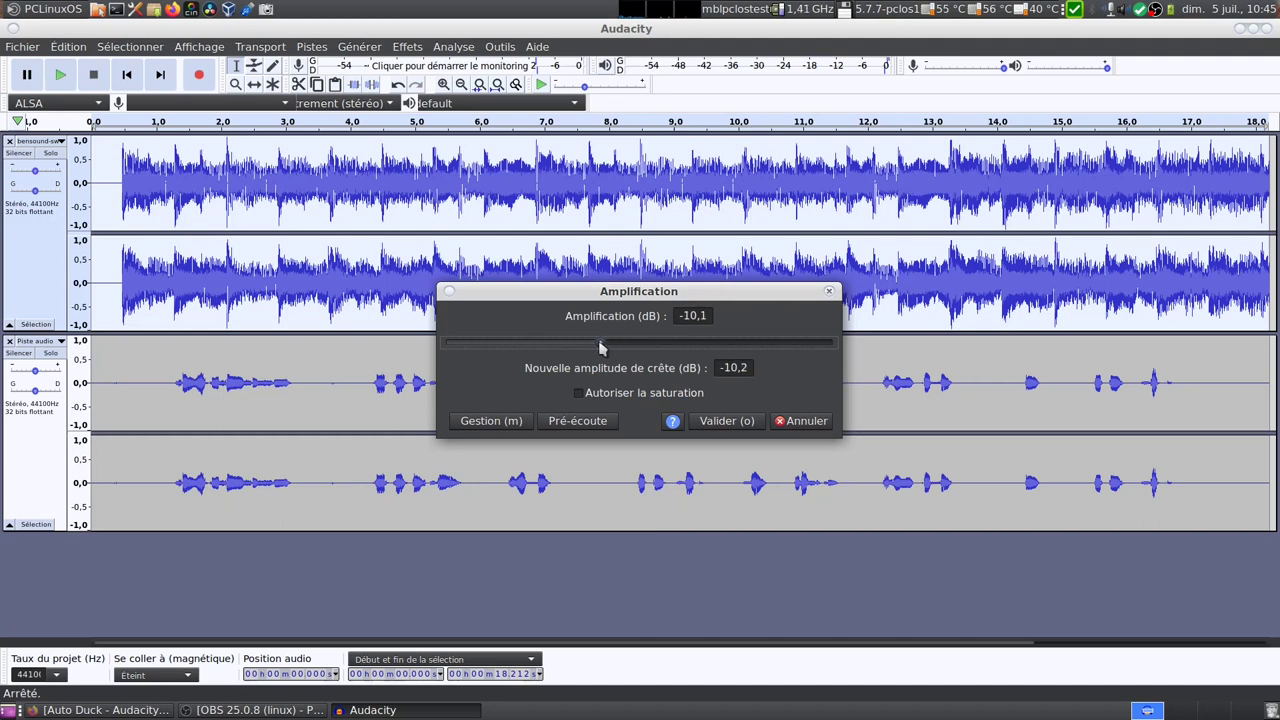
click(737, 420)
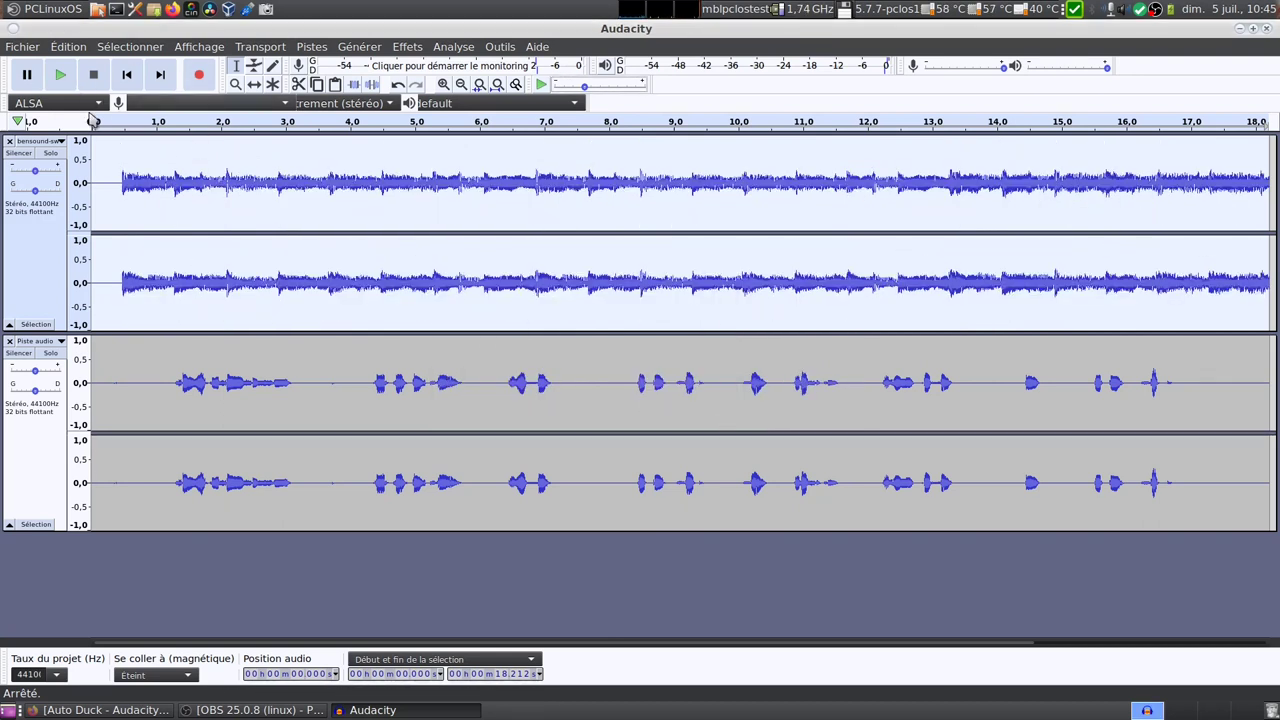
Play the quieter music together with the voice, then stop and return to the start of the project.
click(61, 80)
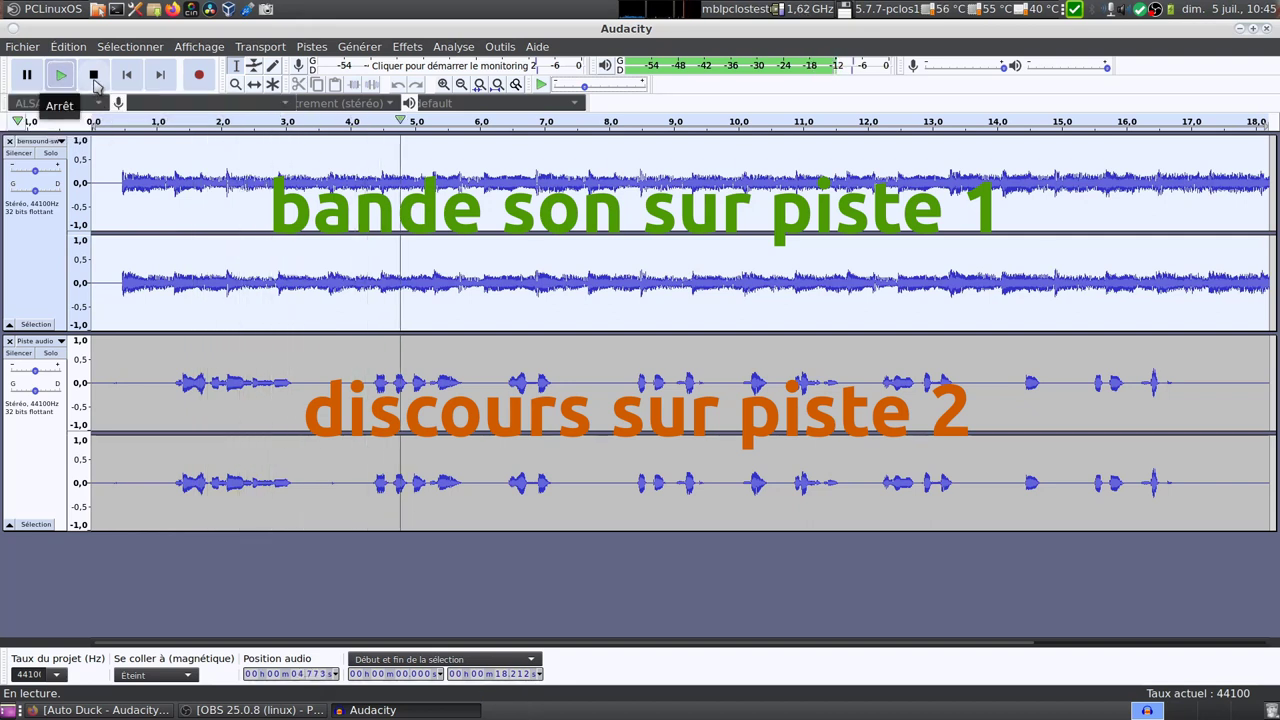
click(94, 80)
click(126, 75)
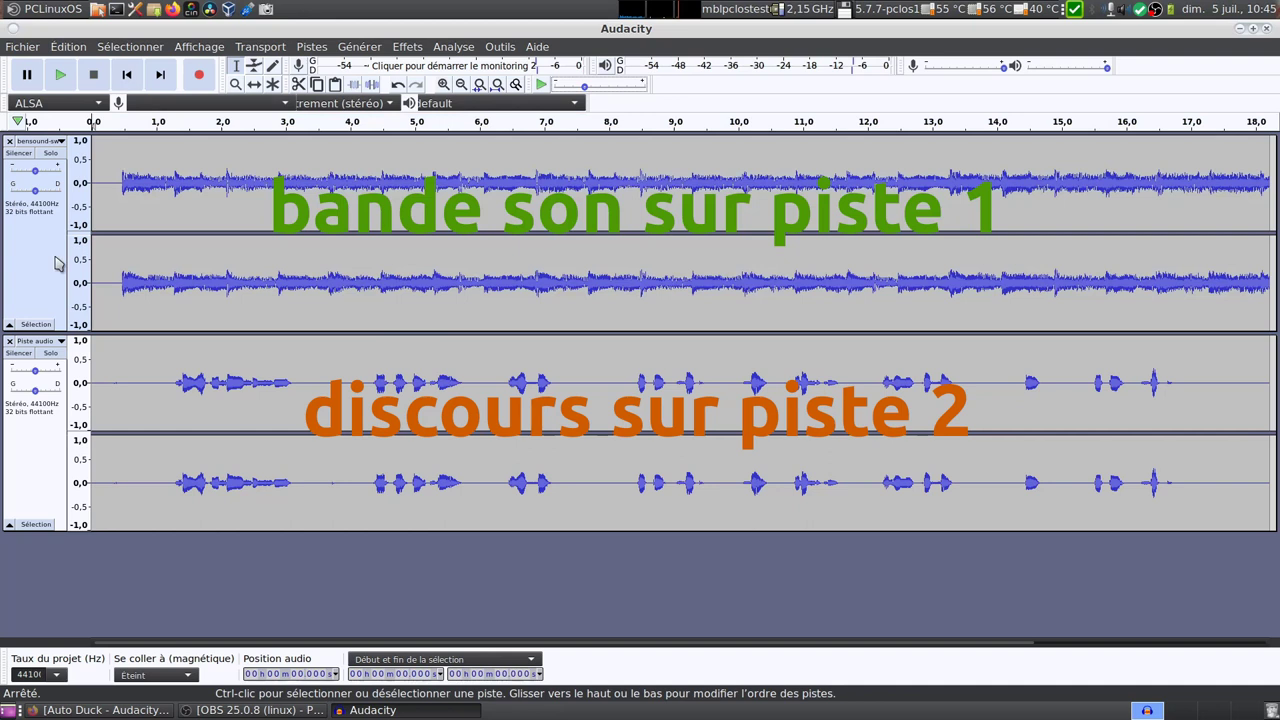
Apply the Auto Duck effect to the whole music track with a duck amount of -12 dB.
click(32, 268)
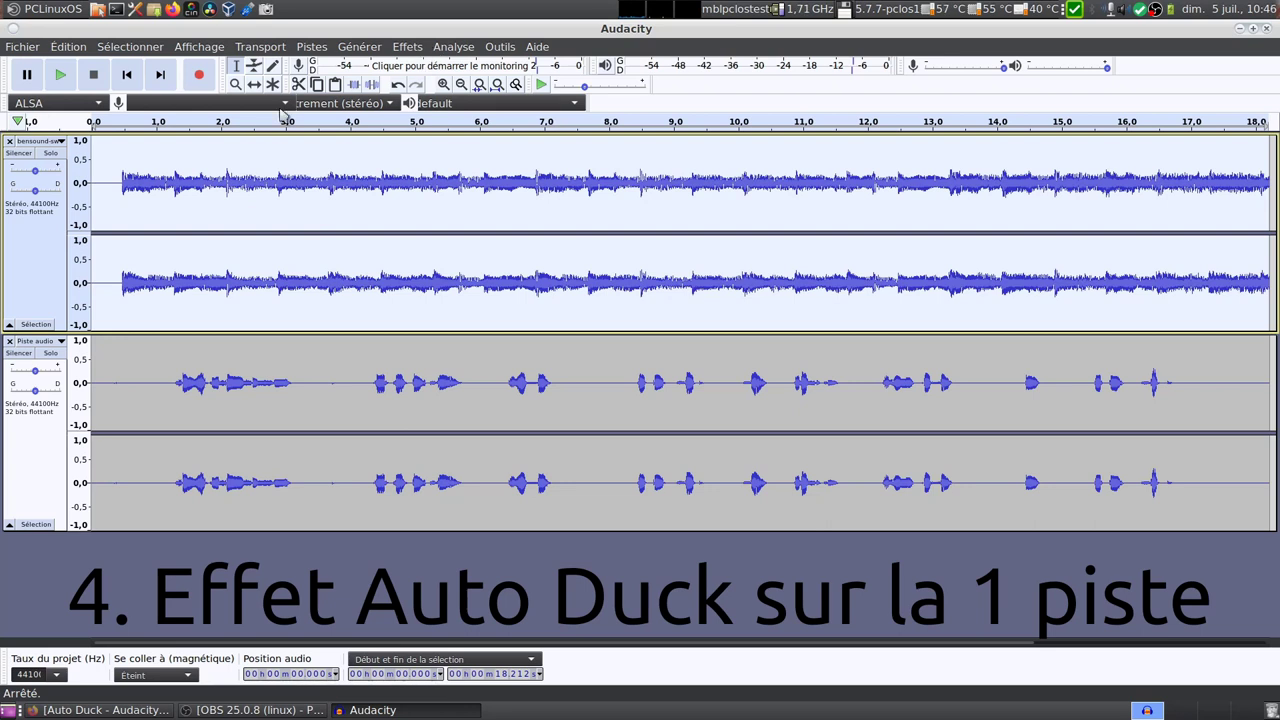
click(407, 47)
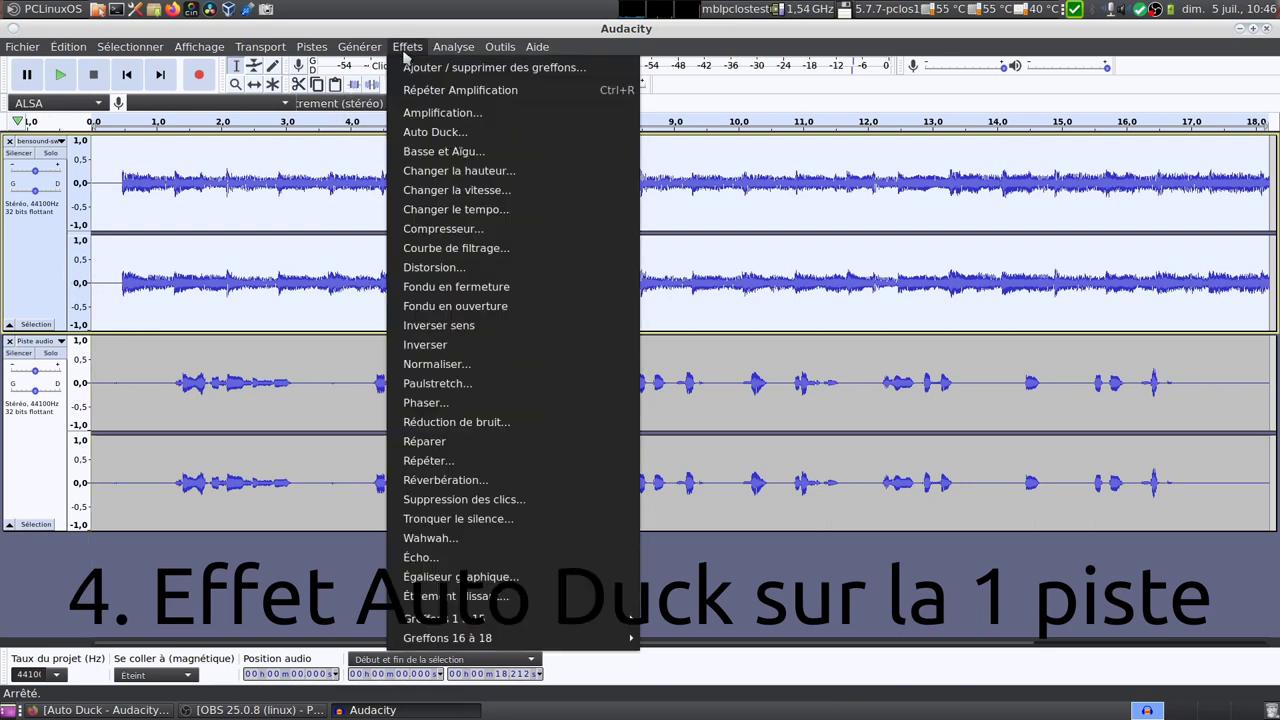
click(452, 135)
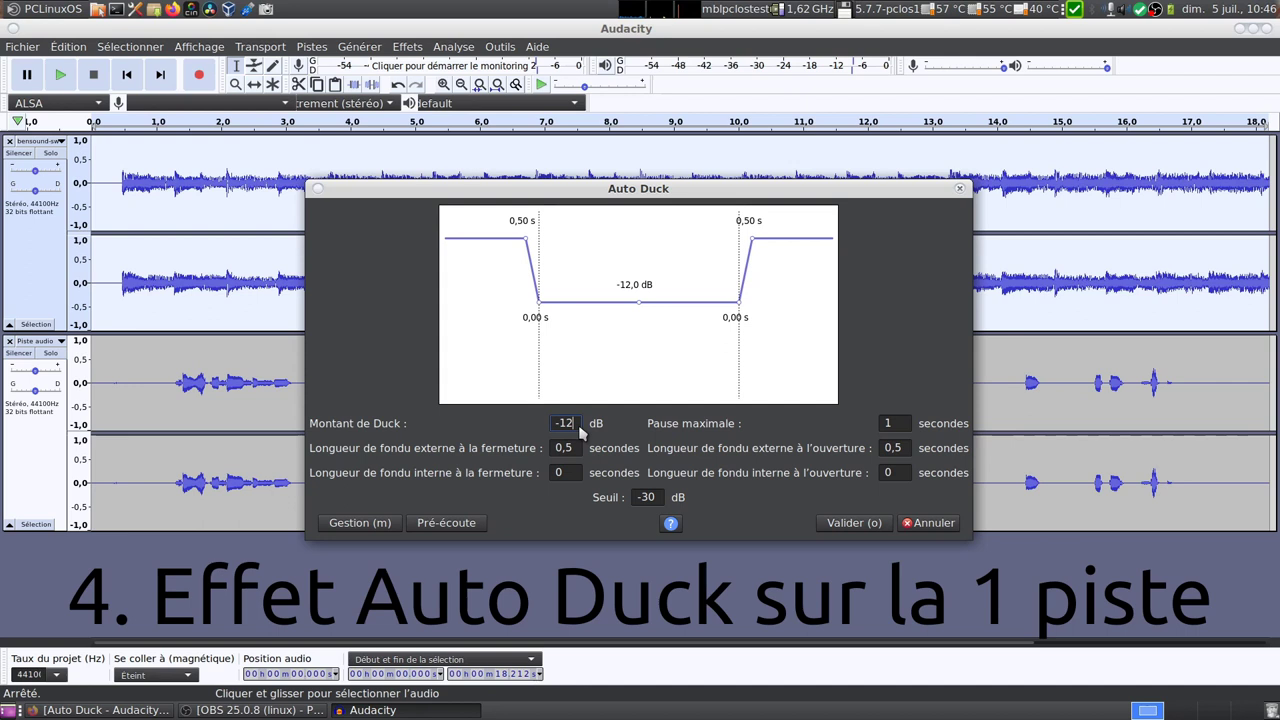
key(BackSpace)
text(8)
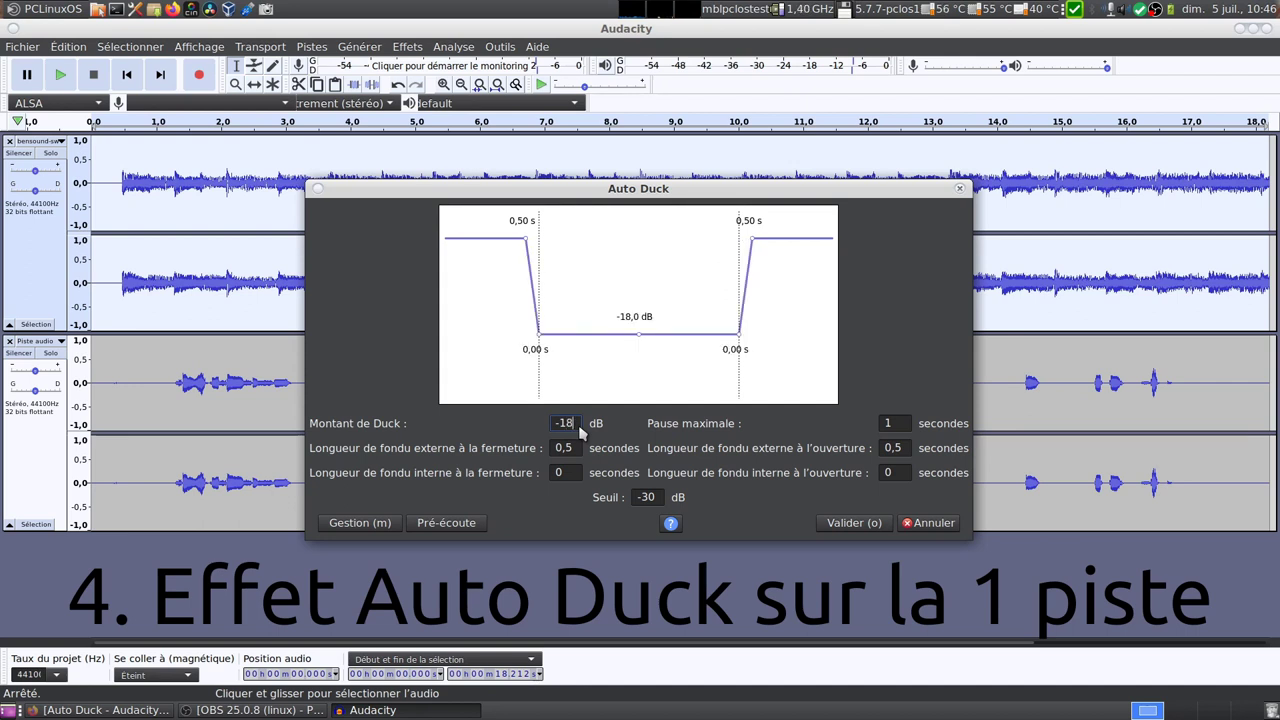
key(BackSpace)
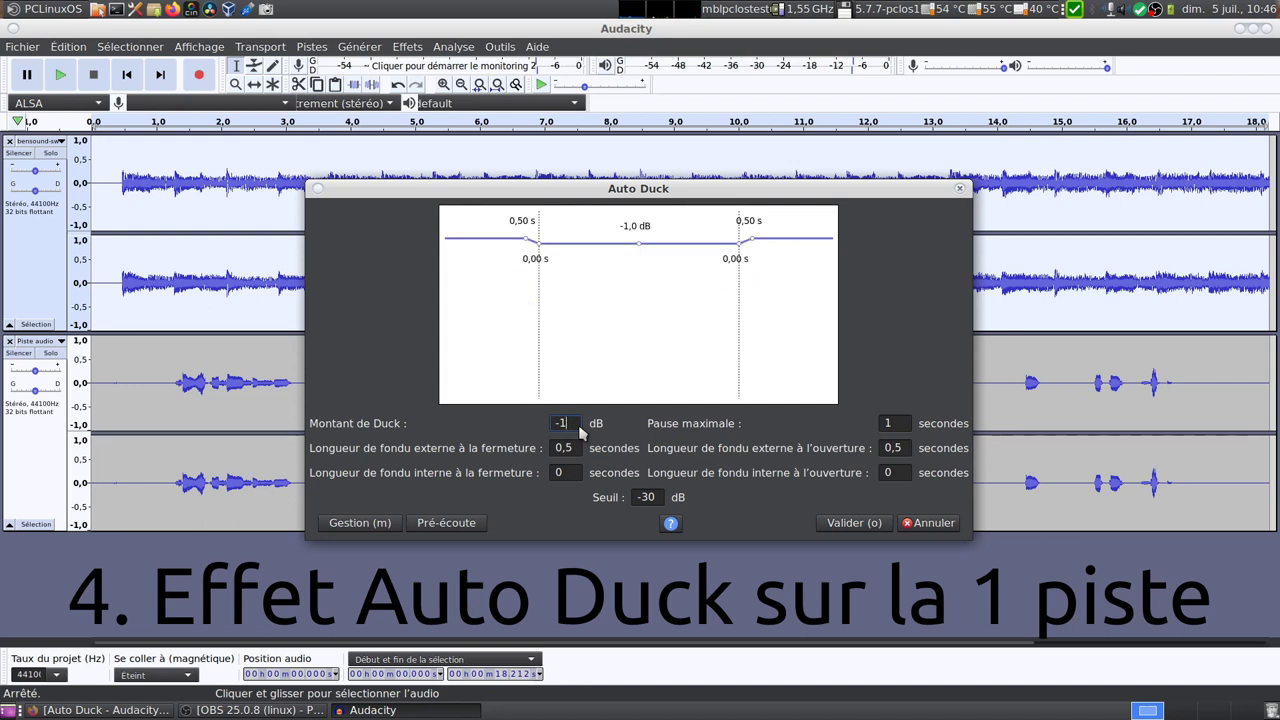
text(2)
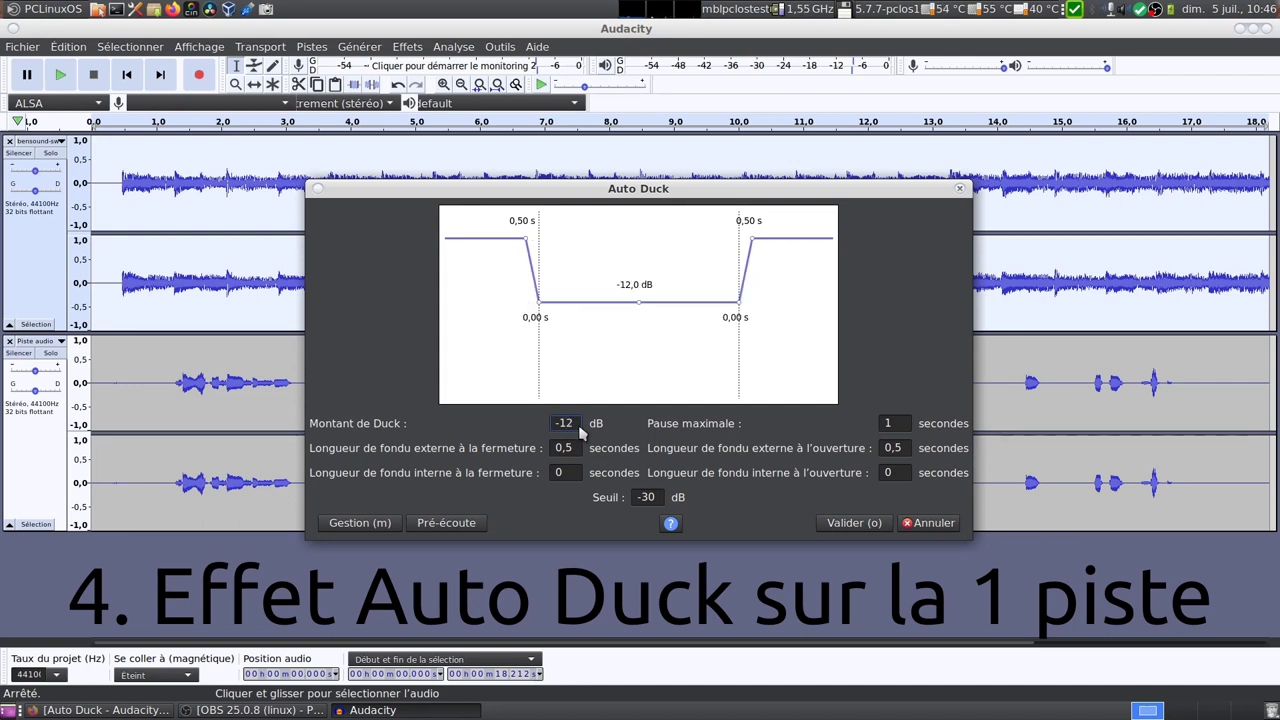
click(850, 529)
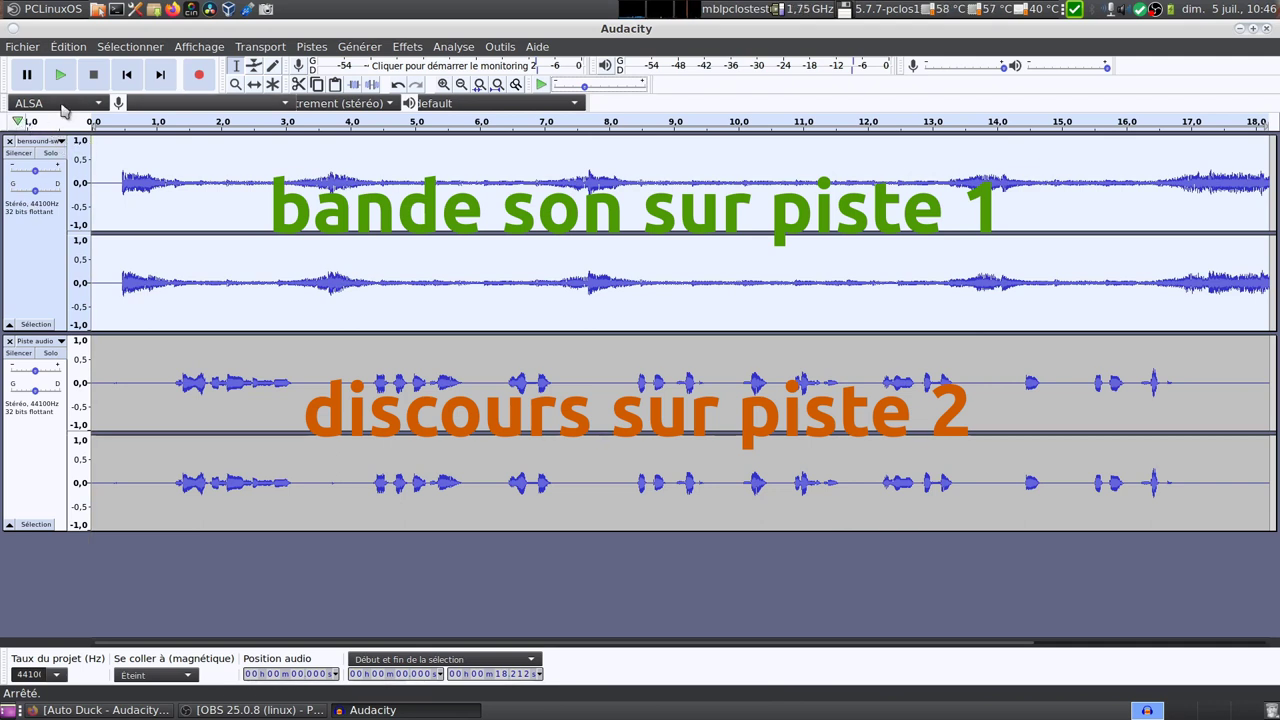
Play the ducked music together with the voice from the start of the project, and minimise the window once playback is stopped.
click(127, 74)
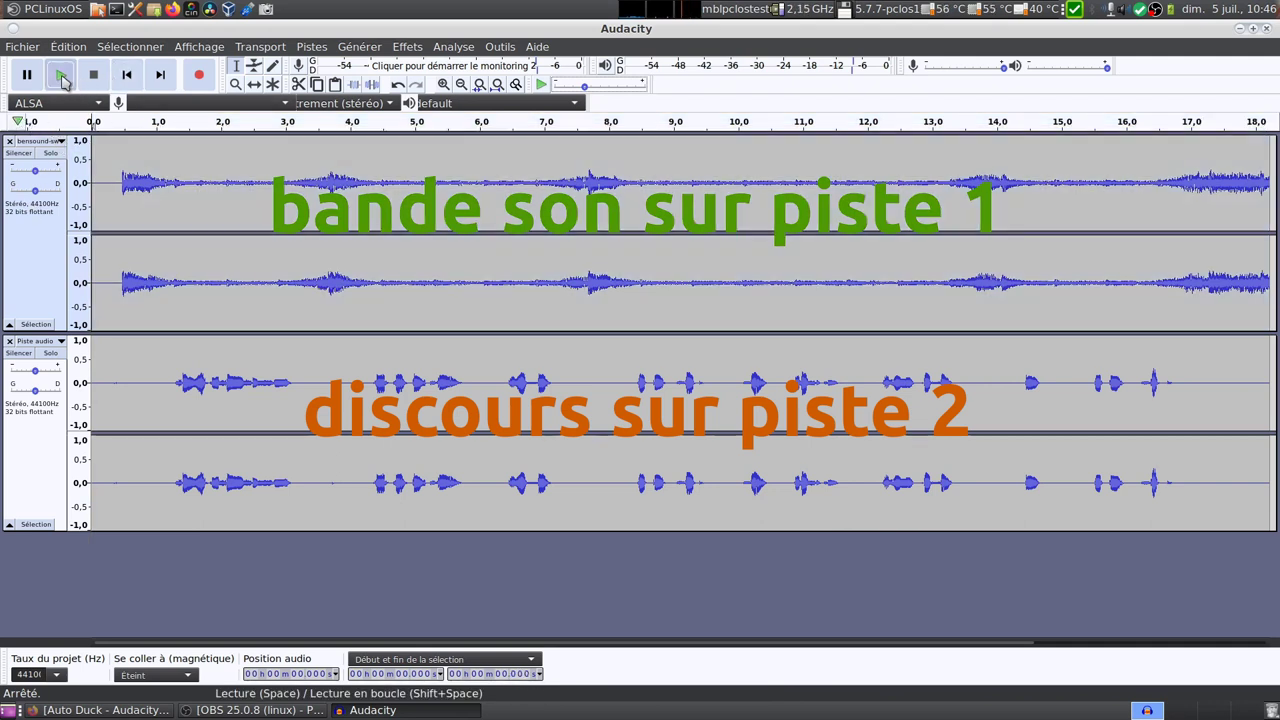
click(61, 77)
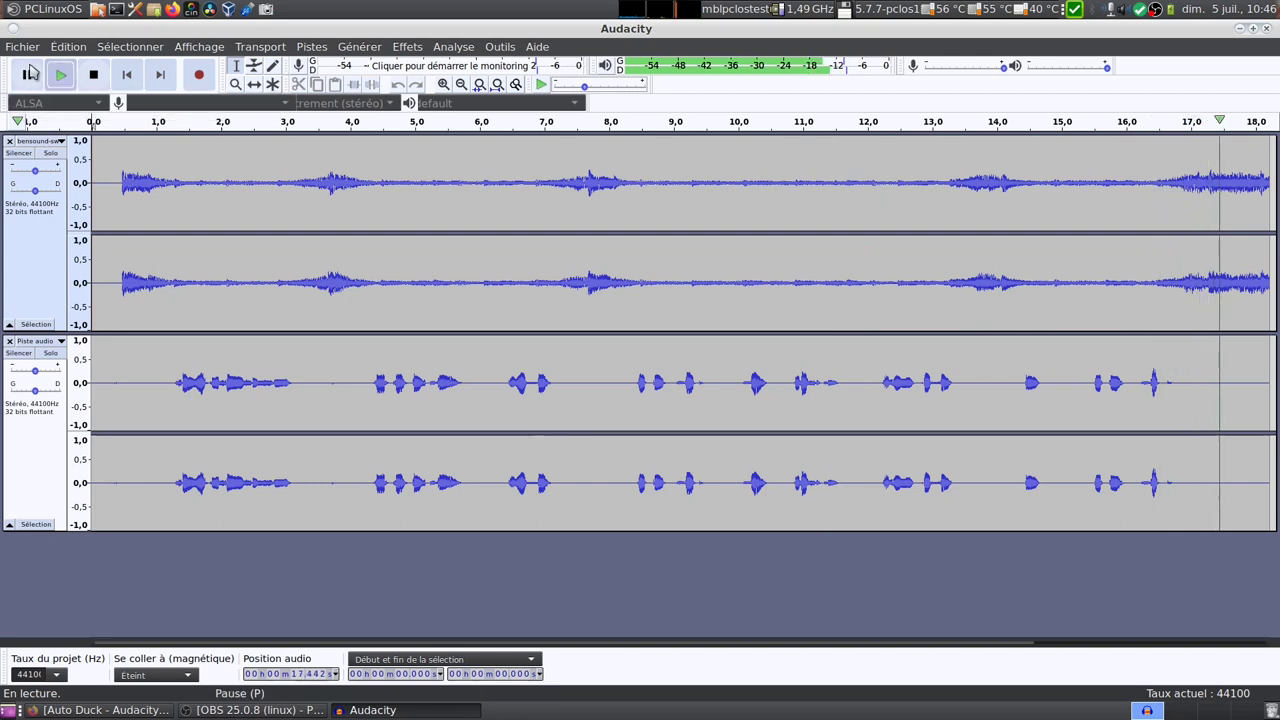
click(94, 76)
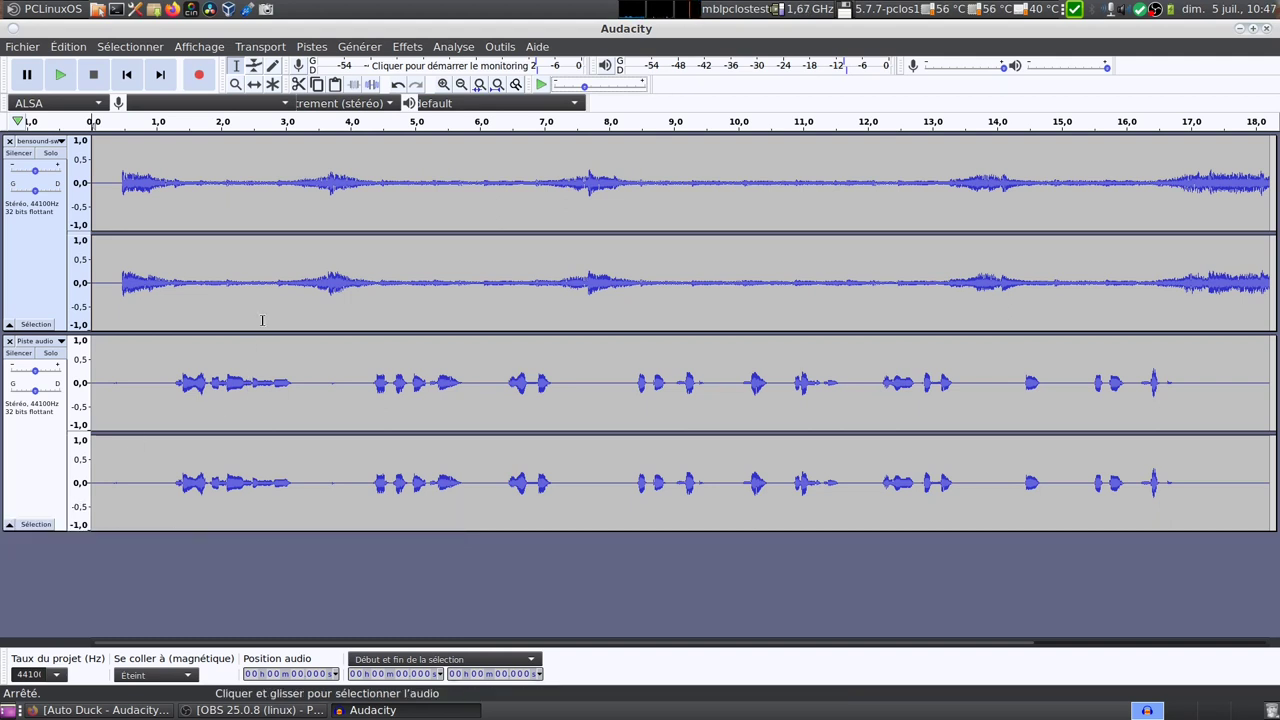
click(1240, 32)
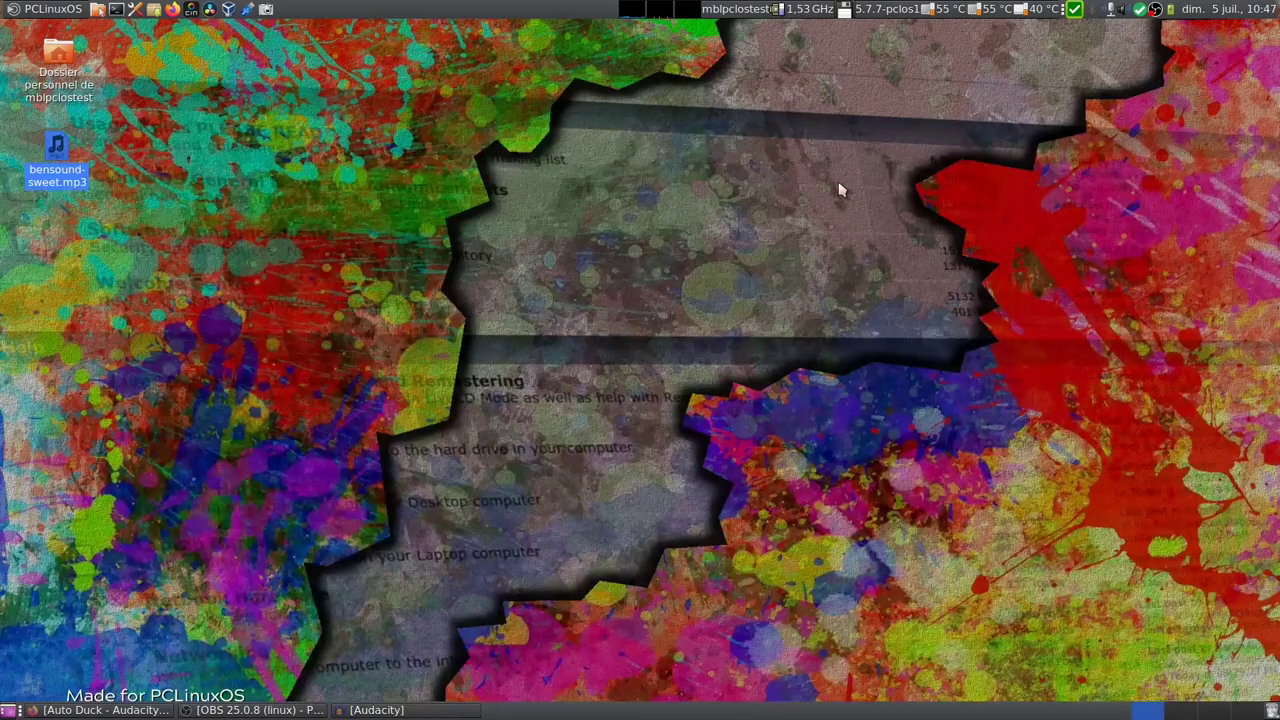